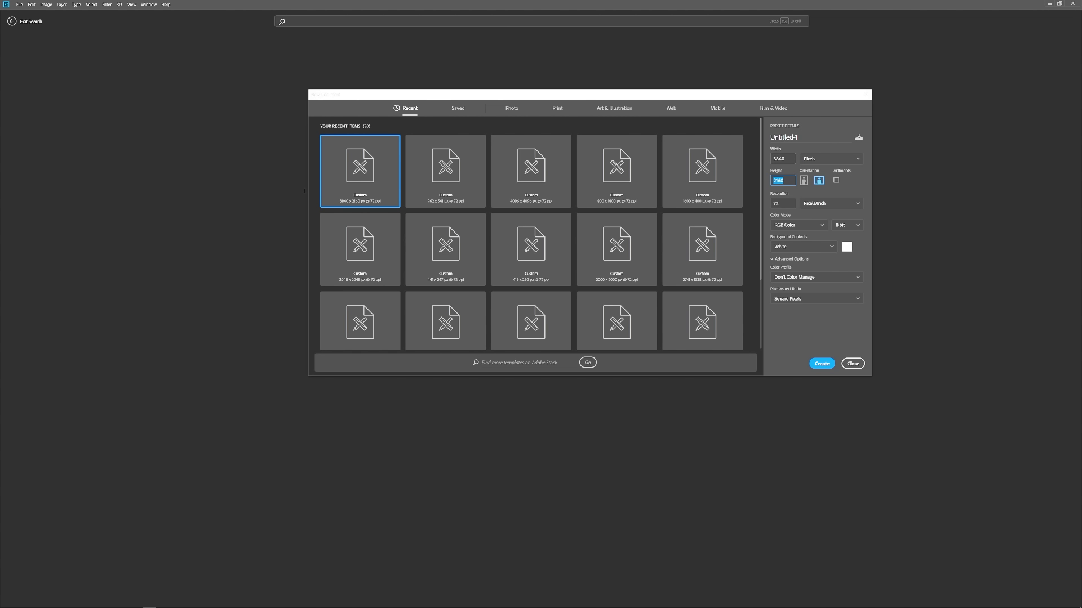
Step: Create a new 3840 x 2160 pixel RGB document at 72 pixels/inch with a white background
key("shift+Tab")
key("Tab")
left_click(821, 364)
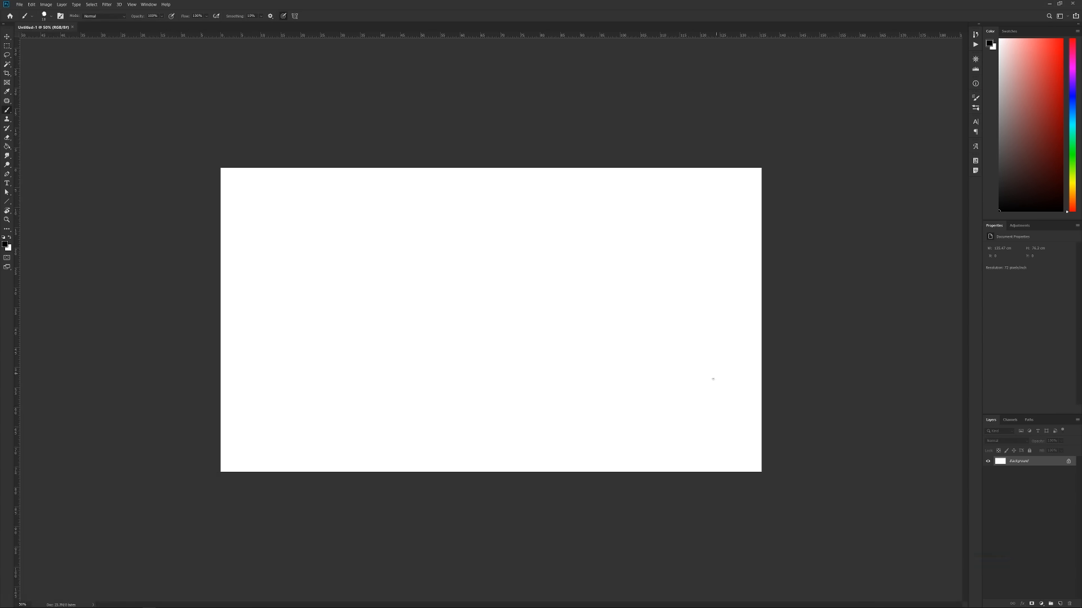
Step: Choose a dark gray foreground color and fill the whole canvas with it using the Paint Bucket
key("g")
left_click(5, 244)
left_click_drag(781, 197, 771, 199)
left_click(935, 141)
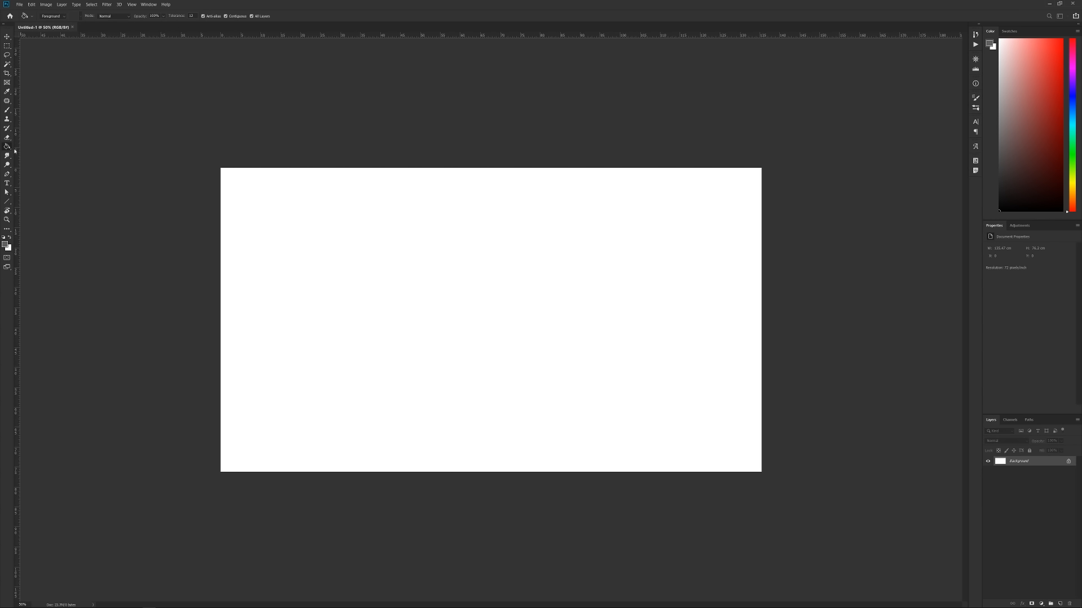
left_click(483, 296)
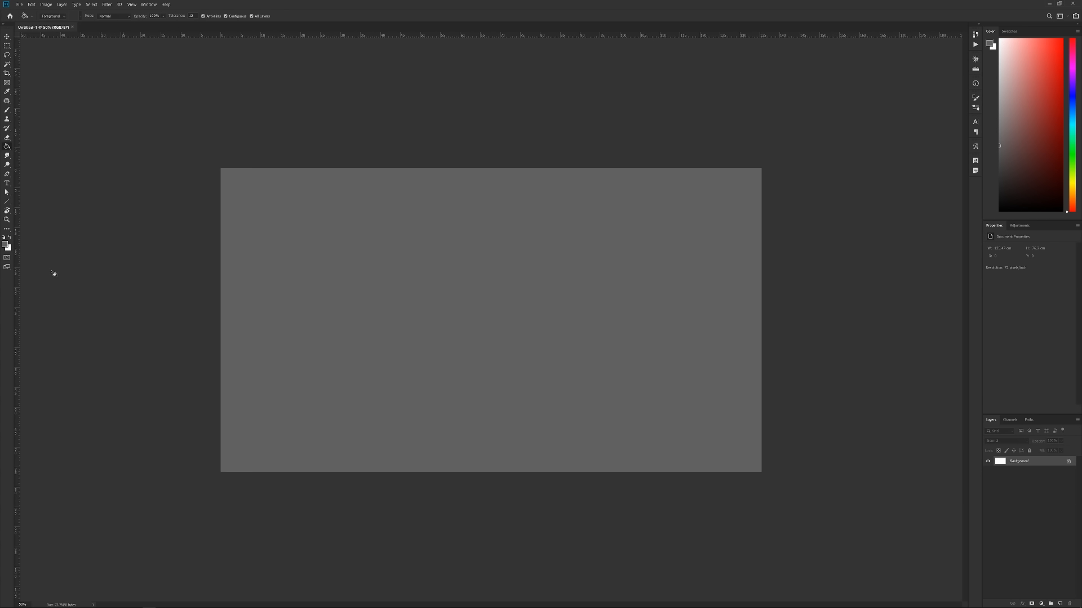
Step: Fill the canvas with light gray (#a3a3a3) and switch to the Brush tool
left_click(5, 244)
left_click_drag(775, 190, 773, 176)
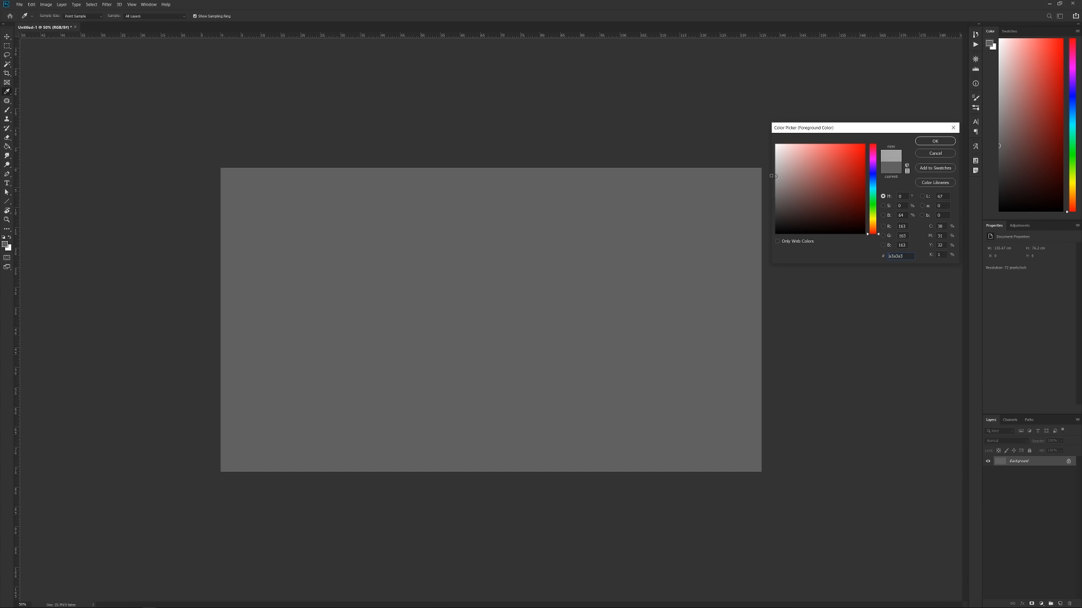
left_click(927, 140)
left_click(560, 336)
key("b")
key("b")
Step: Show the Timeline and create a video timeline for the document
left_click(148, 4)
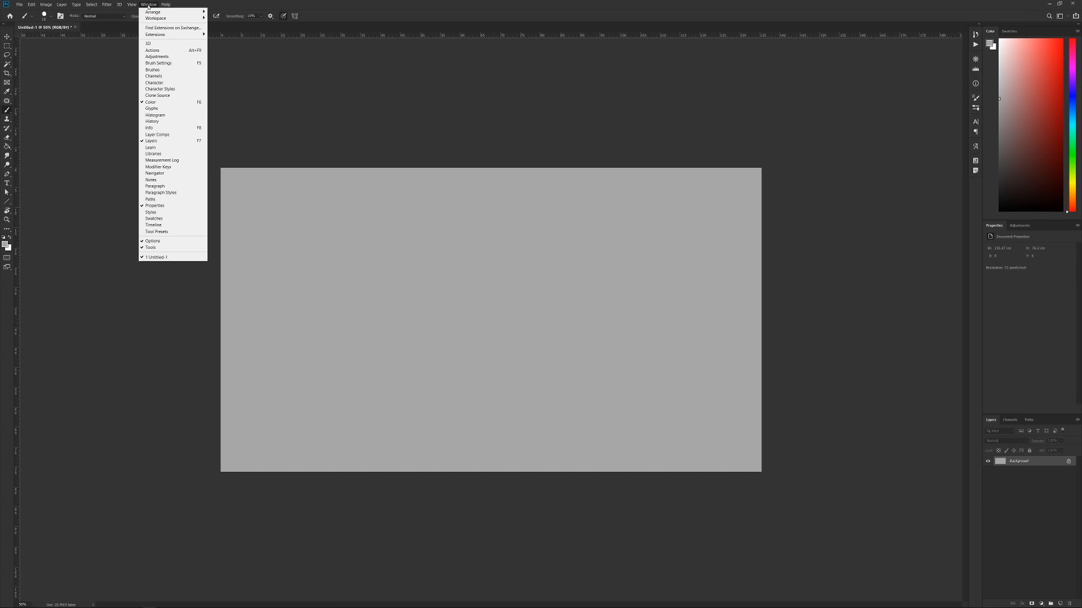
left_click(164, 225)
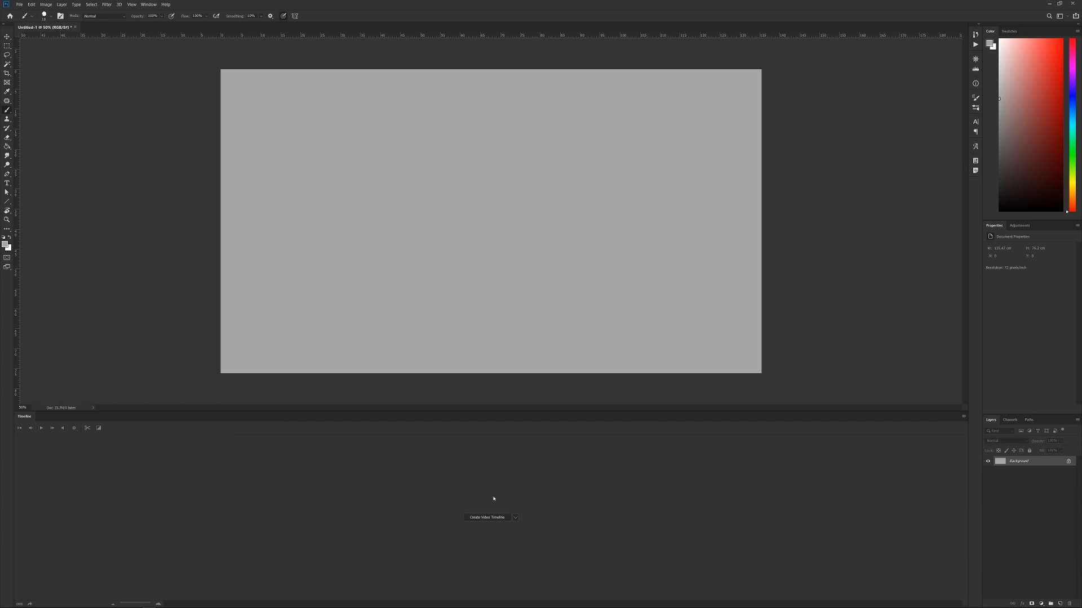
left_click(516, 519)
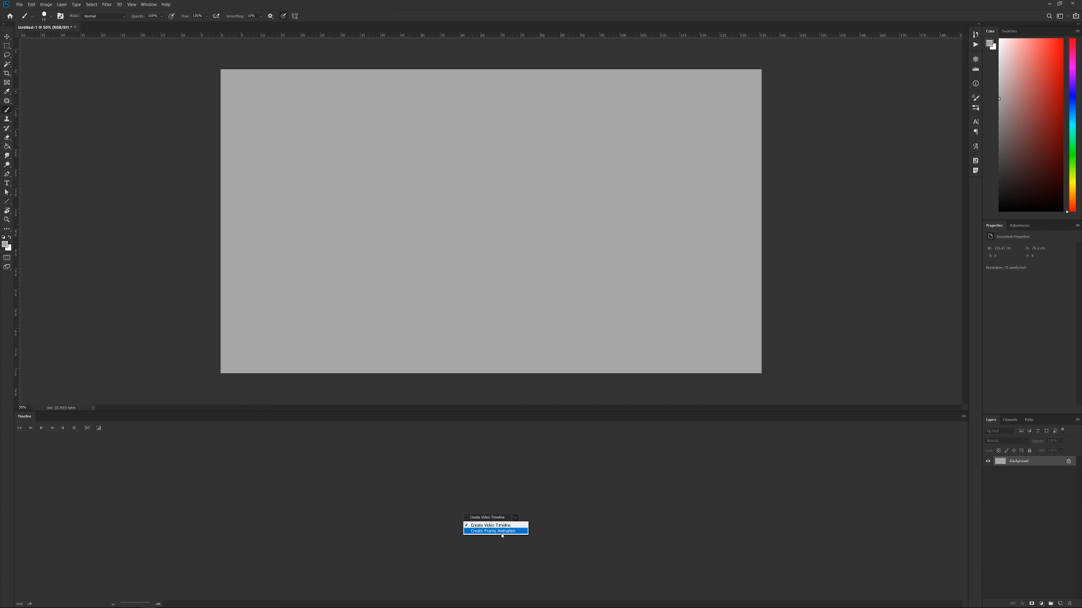
left_click(499, 531)
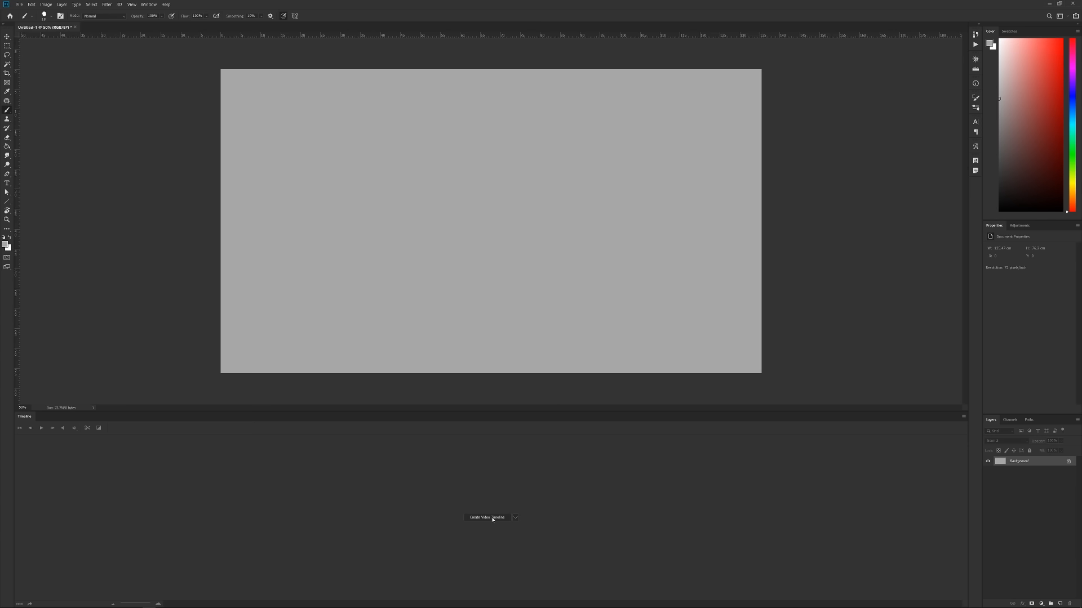
left_click(489, 518)
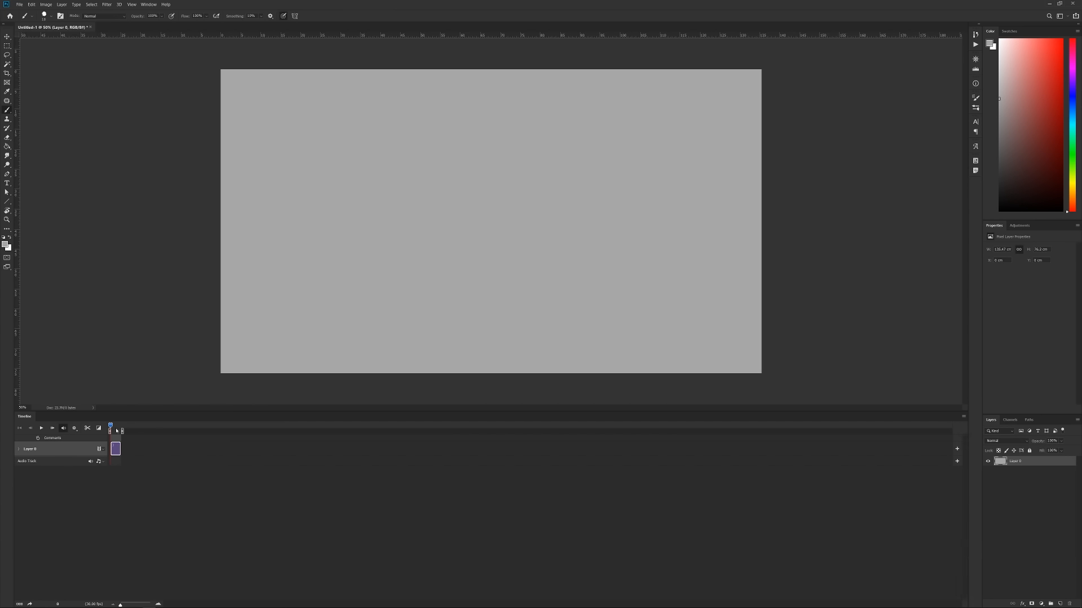
Step: Add a new layer above the gray background and shorten its timeline clip to about 33 frames
left_click_drag(110, 426, 109, 428)
left_click(1060, 602)
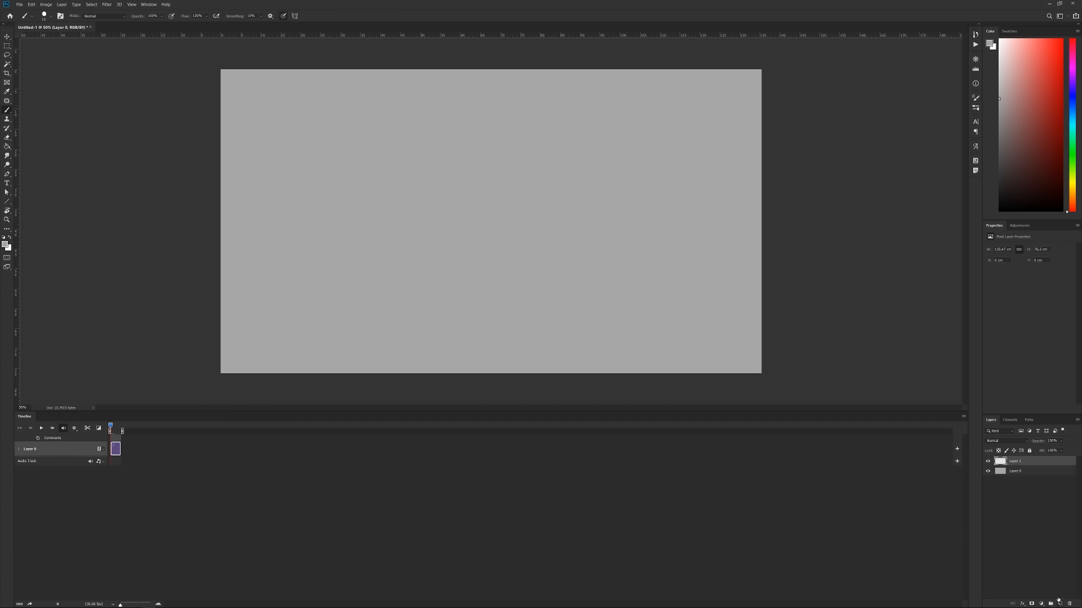
left_click(158, 603)
left_click(159, 604)
left_click(159, 603)
left_click(158, 604)
left_click(158, 603)
left_click(159, 603)
left_click(158, 604)
left_click(158, 603)
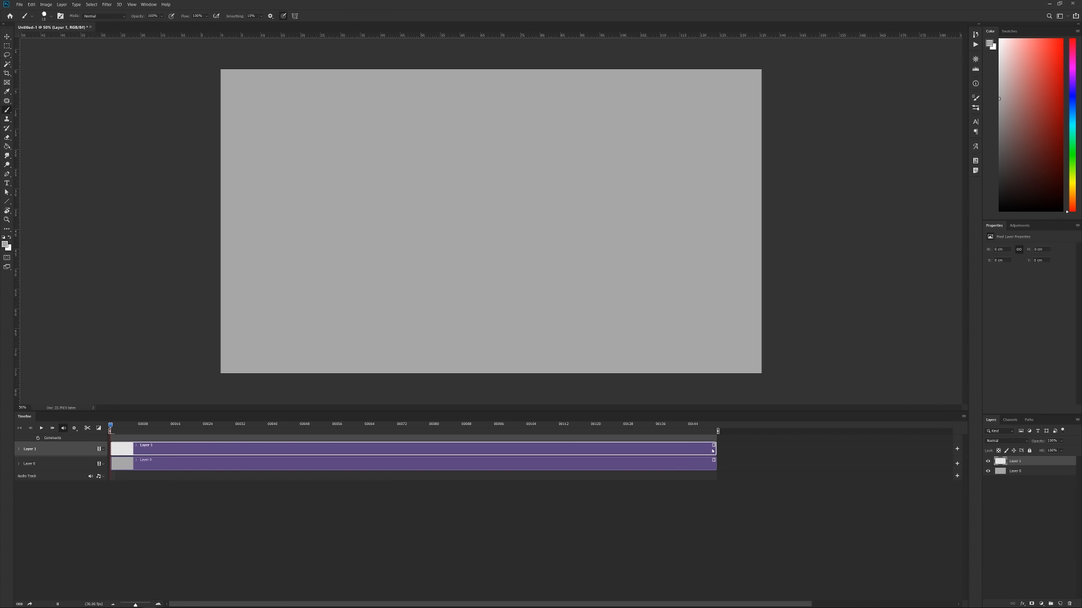
left_click_drag(715, 449, 243, 449)
Step: Draw a black smiley face with the brush near the middle of the canvas on the new layer
left_click(195, 425)
key("d")
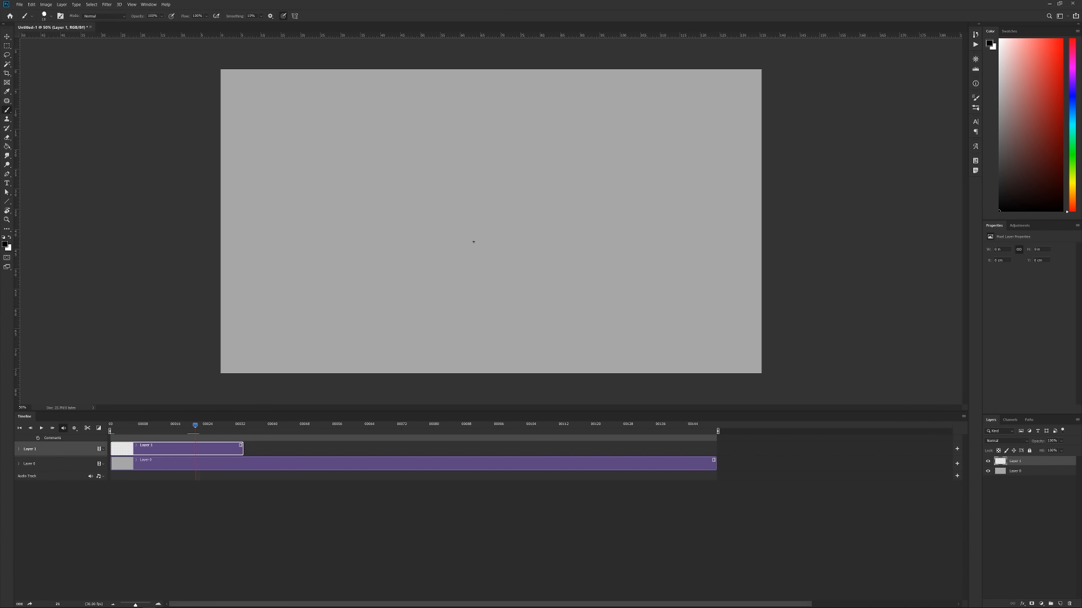
mouse_move(476, 176)
left_mouse_down()
mouse_move(448, 216)
mouse_move(479, 176)
mouse_move(468, 214)
mouse_move(489, 215)
left_mouse_up()
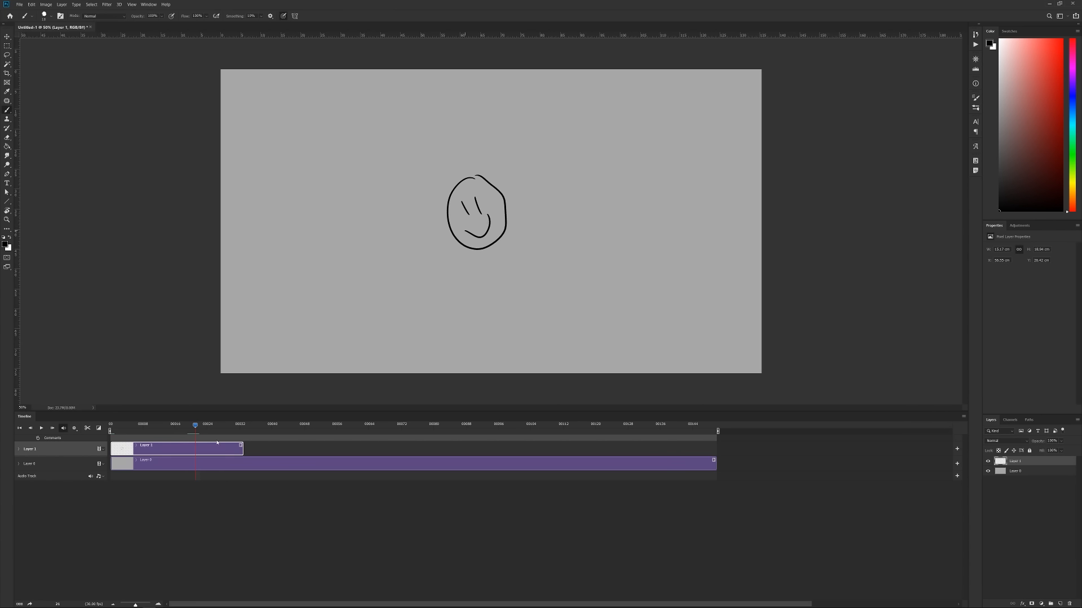
Step: Draw a smaller smiley face beside the first on another new layer and shift its clip's start to about frame 16
mouse_move(197, 432)
left_mouse_down()
mouse_move(158, 430)
mouse_move(216, 425)
mouse_move(149, 430)
mouse_move(207, 430)
left_mouse_up()
left_click(1060, 602)
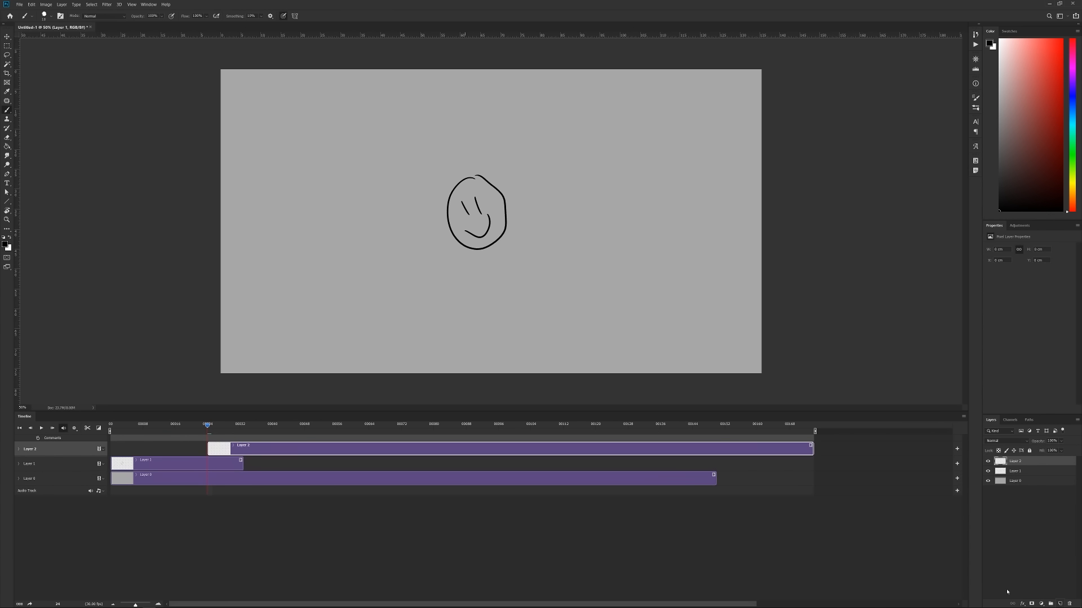
left_click_drag(363, 196, 362, 223)
left_click_drag(364, 207, 379, 222)
left_click_drag(209, 449, 158, 462)
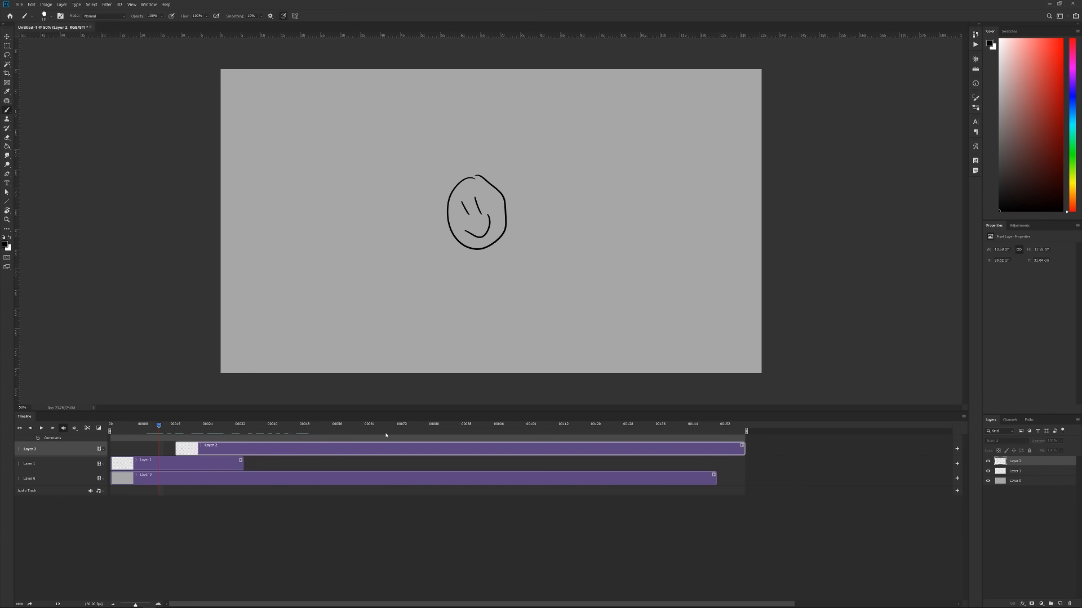
left_click(447, 521)
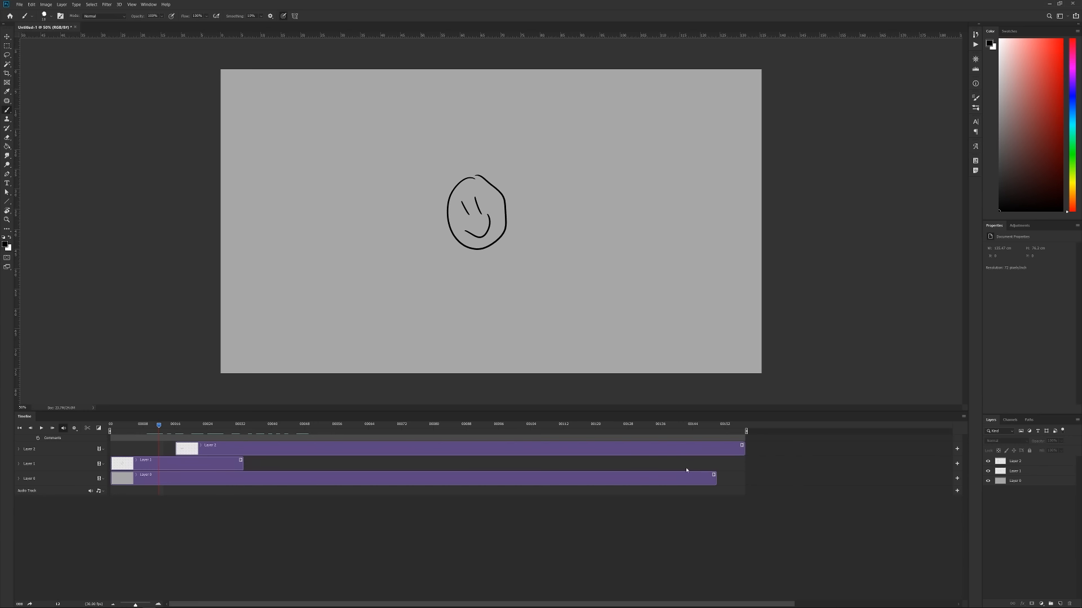
Step: Set the timeline frame rate to 12 fps
left_click(963, 418)
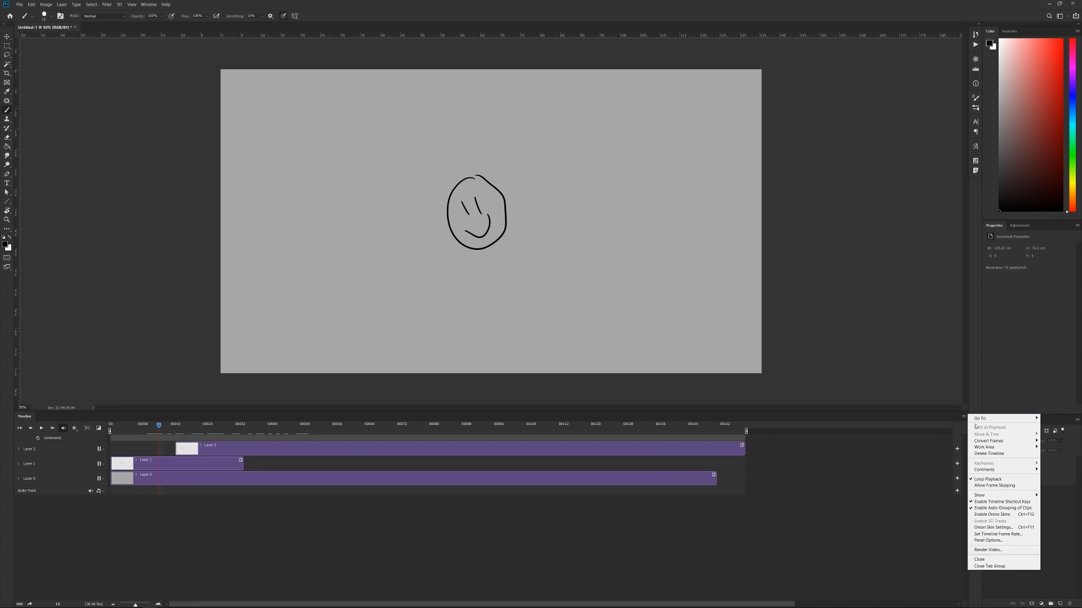
left_click(998, 534)
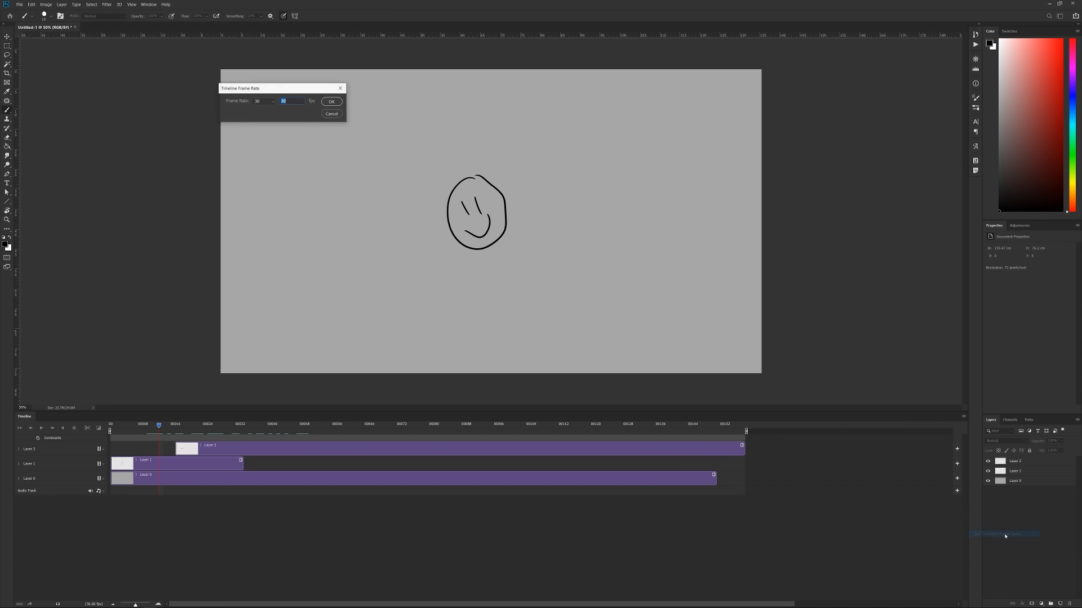
left_click_drag(311, 93, 324, 99)
type("24")
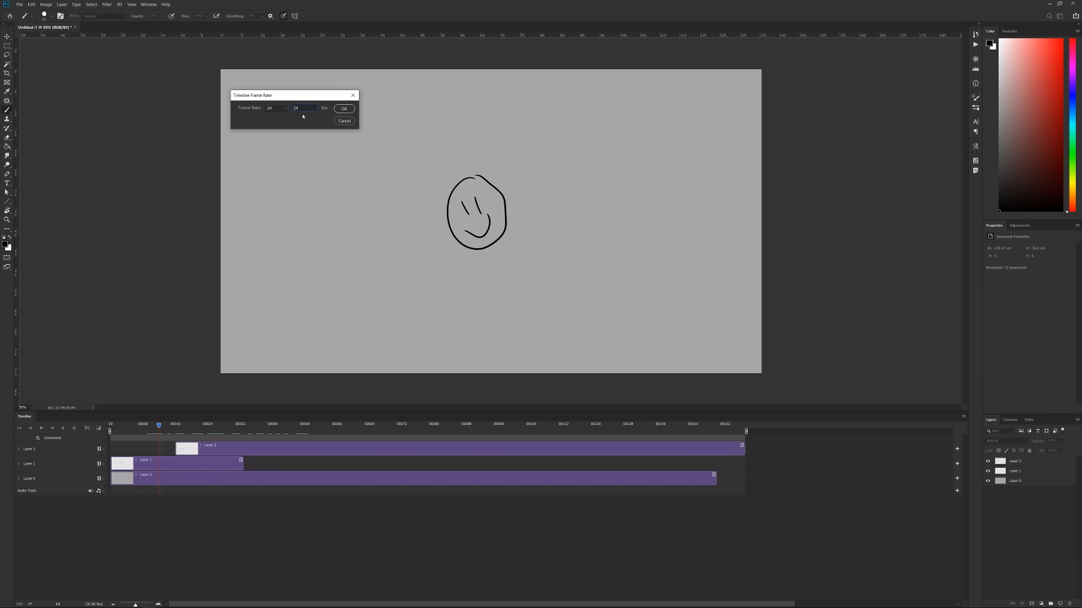
double_click(302, 108)
type("12")
left_click_drag(327, 98, 329, 106)
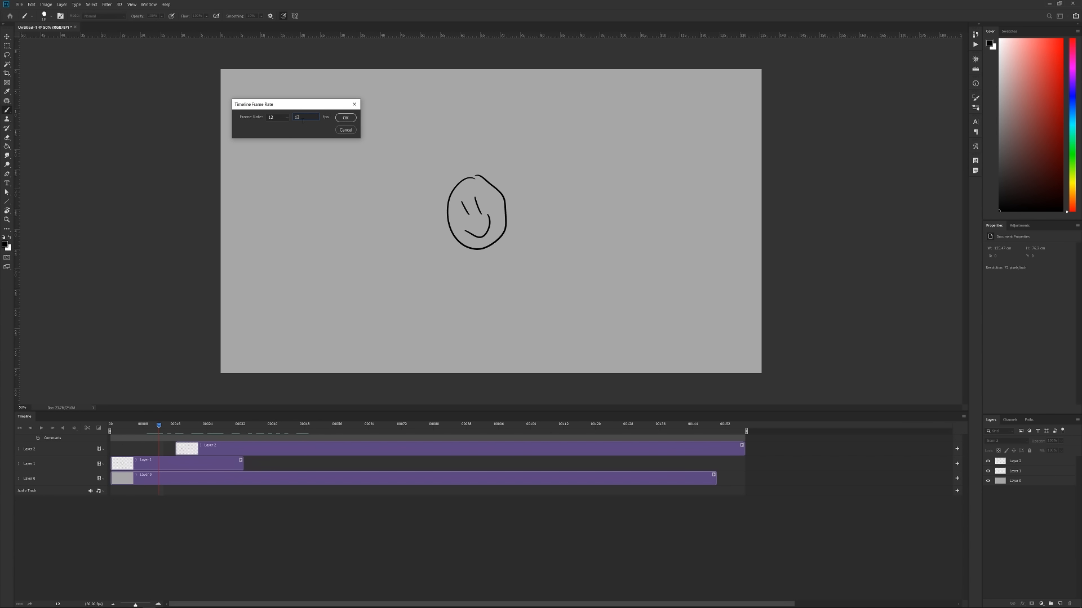
left_click(346, 118)
left_click(345, 118)
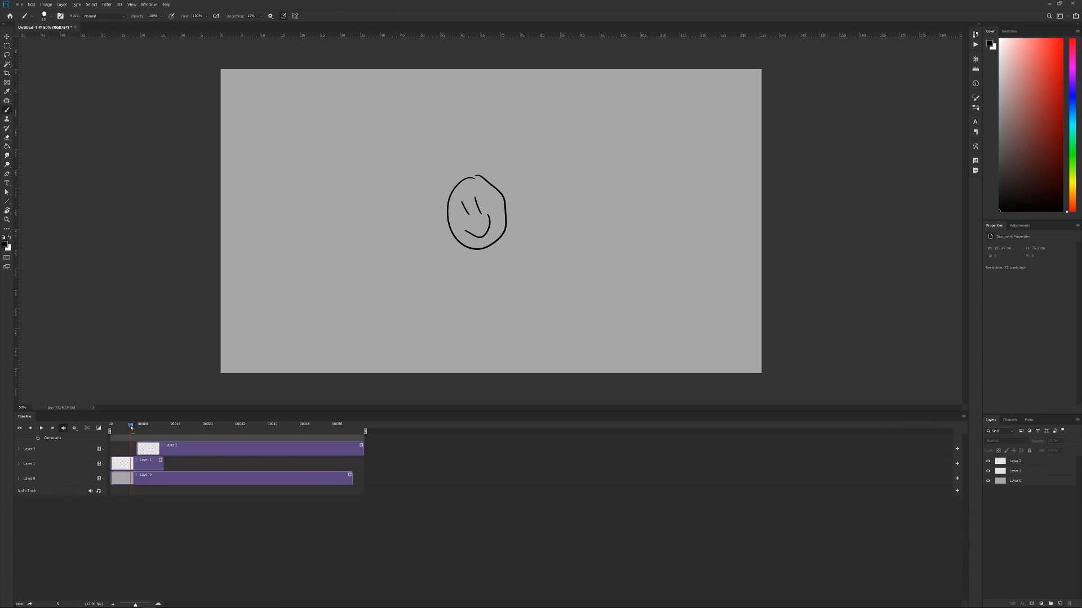
Step: Scrub the playhead across the two smiley clips to compare when each drawing shows
left_click_drag(130, 427, 127, 427)
left_click(123, 427)
left_click_drag(126, 425, 155, 417)
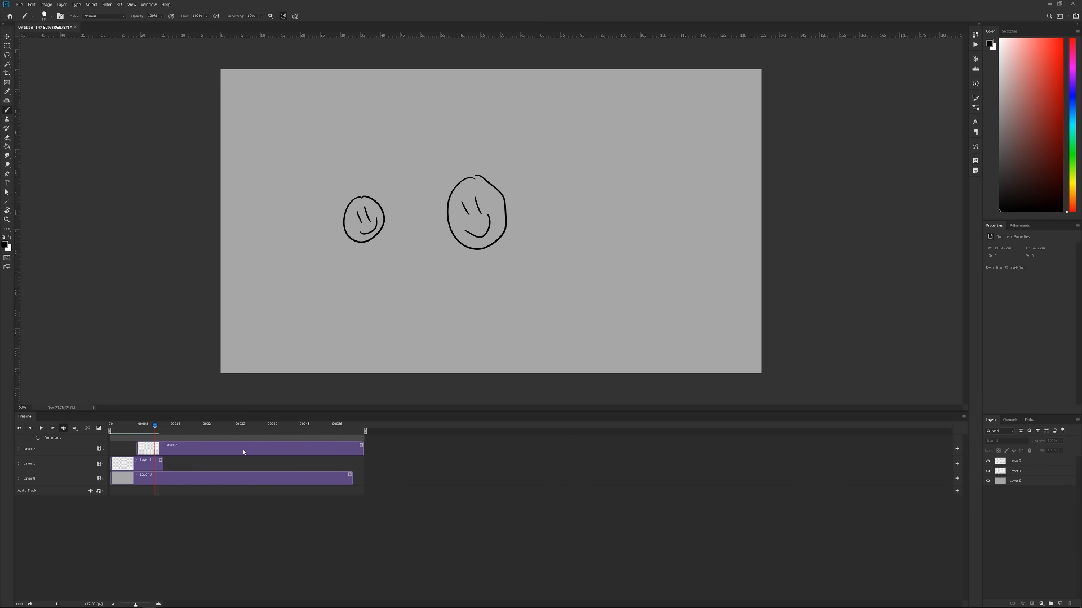
Step: Add a new blank video layer to the document
left_click(62, 4)
mouse_move(91, 137)
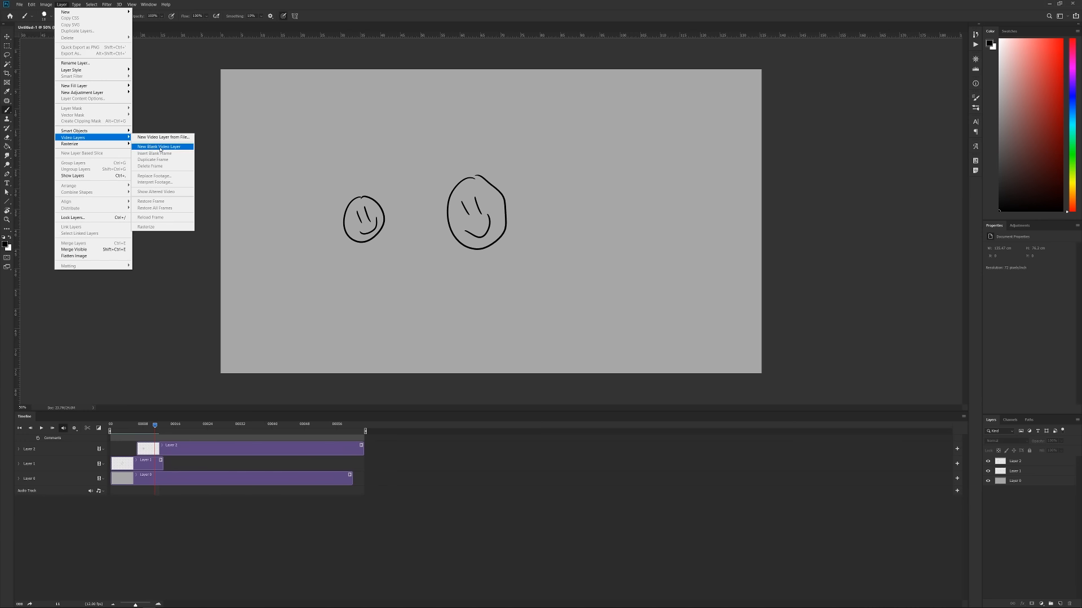
left_click(160, 149)
Step: Delete the two layers containing the smiley face drawings
left_click(162, 460)
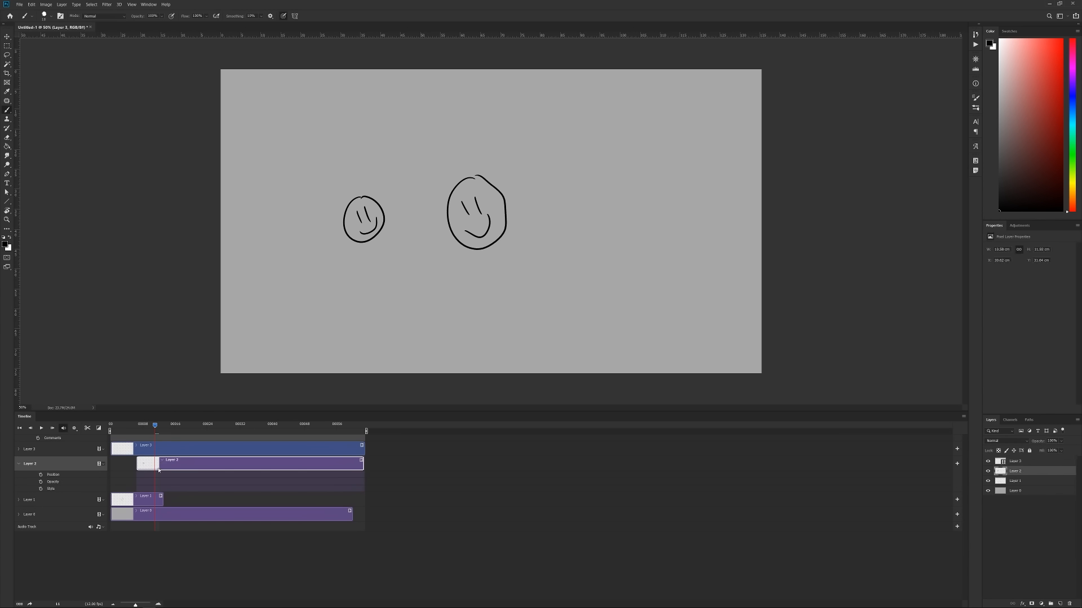
left_click(158, 499, "shift")
key("Delete")
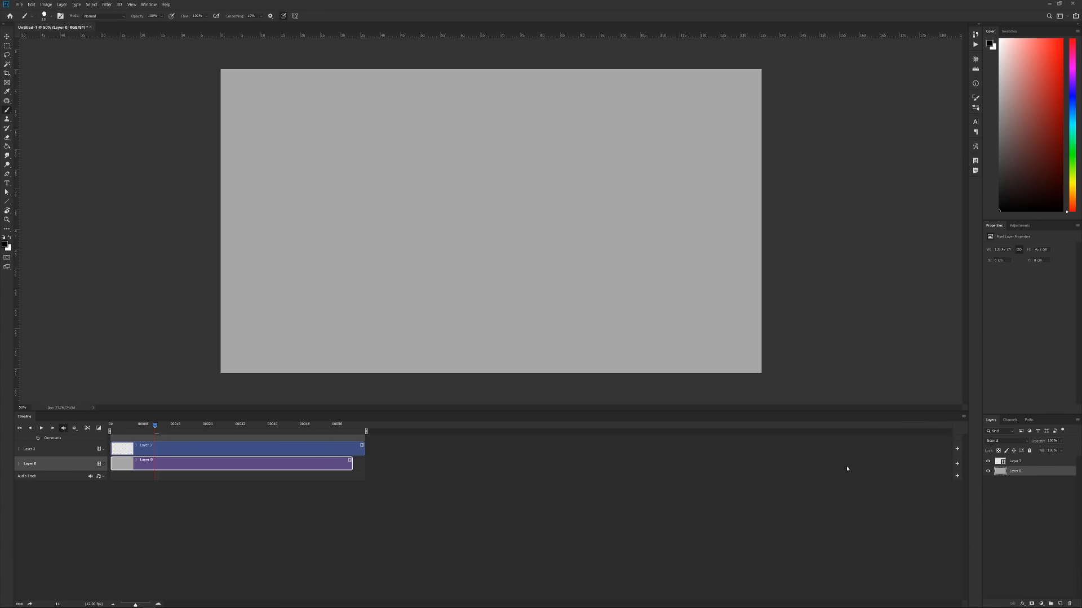
Step: Extend the gray background clip to the video layer's end, then select the video layer at the first frame
left_click_drag(352, 464, 365, 468)
left_click(143, 425)
left_click(150, 449)
left_click(111, 432)
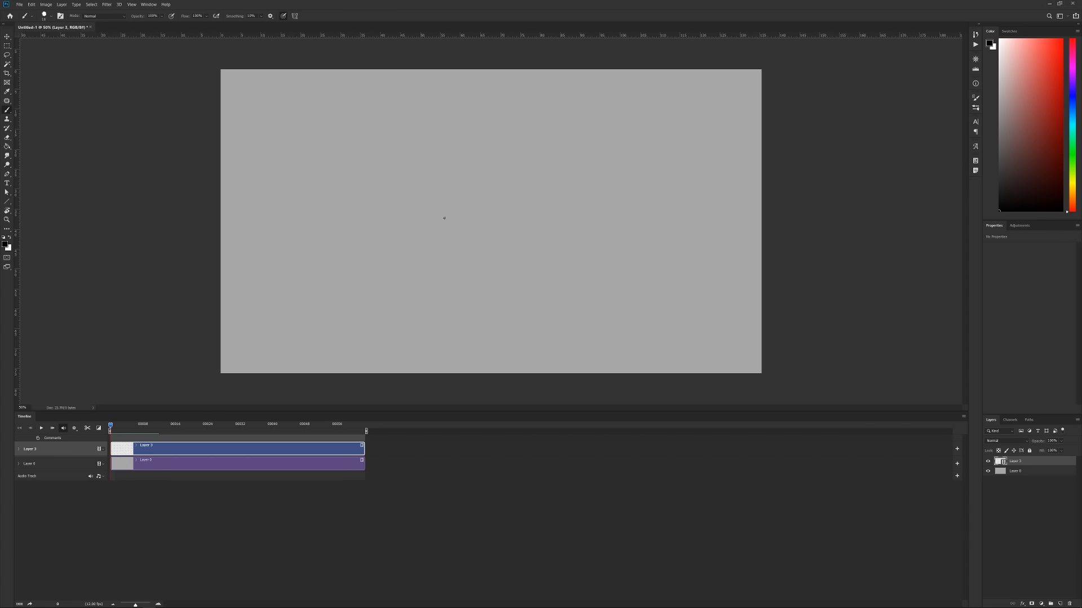
Step: Draw a closed loop on the video layer's first frame, a 1 on the second and a 2 on the third
mouse_move(478, 180)
left_mouse_down()
mouse_move(491, 227)
mouse_move(471, 184)
left_mouse_up()
left_click_drag(110, 428, 114, 428)
mouse_move(468, 203)
left_mouse_down()
mouse_move(482, 186)
mouse_move(482, 225)
left_mouse_up()
left_click(119, 426)
mouse_move(465, 200)
left_mouse_down()
mouse_move(474, 232)
mouse_move(498, 230)
left_mouse_up()
Step: Step back and forth through the video layer's frames to review the hand-drawn numbers
left_click_drag(122, 424, 120, 427)
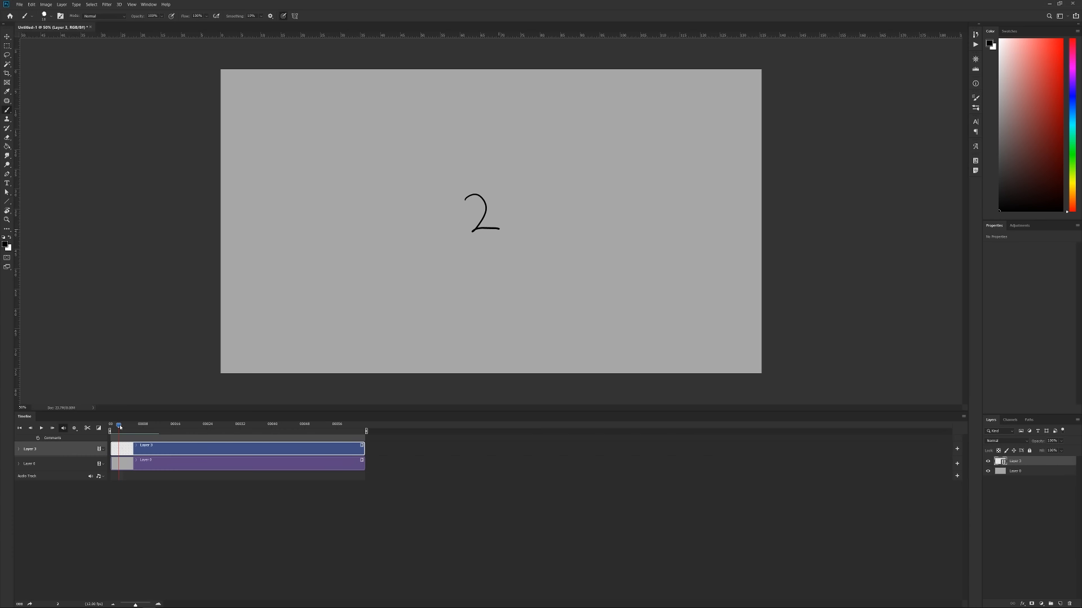
left_click(158, 603)
mouse_move(125, 425)
left_mouse_down()
mouse_move(111, 426)
mouse_move(133, 427)
mouse_move(123, 429)
left_mouse_up()
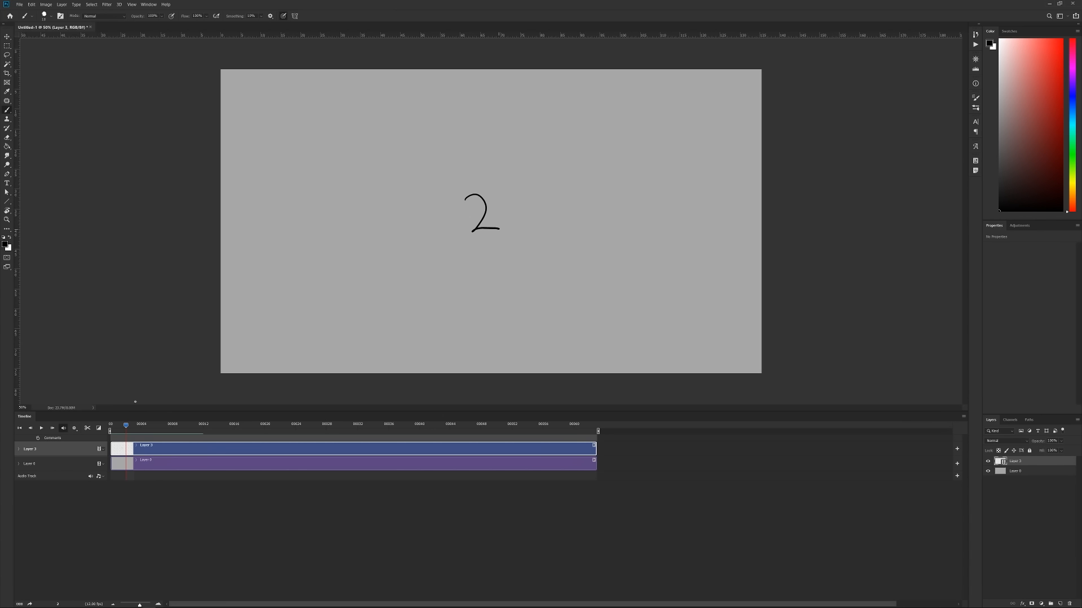
key("Left")
key("Left")
key("Right")
key("Right")
key("Left")
key("Left")
key("Right")
key("Right")
Step: Enable onion skins for the timeline
left_click(963, 417)
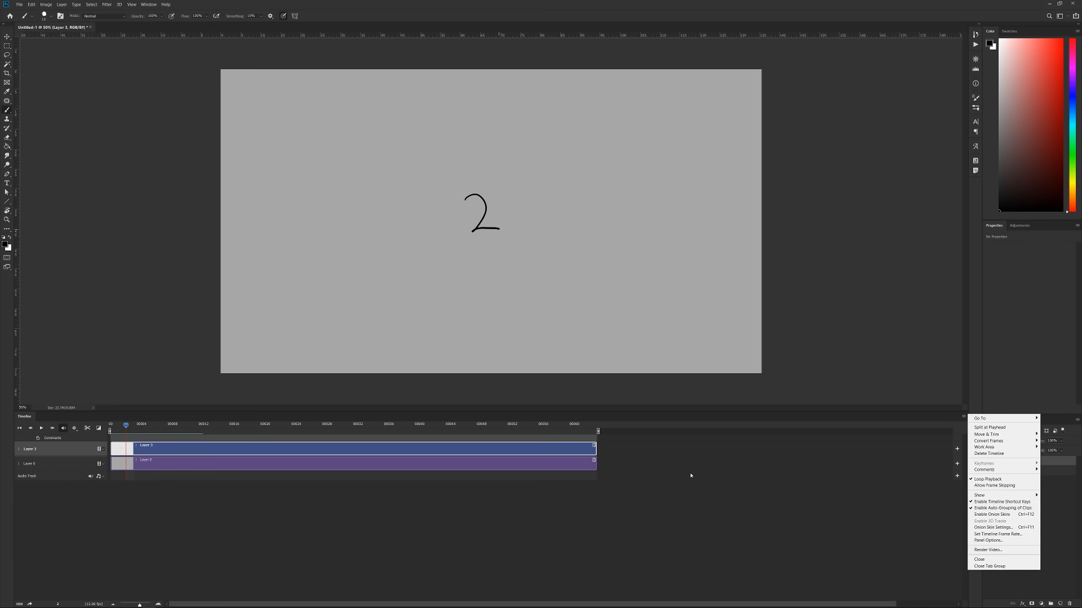
left_click(707, 456)
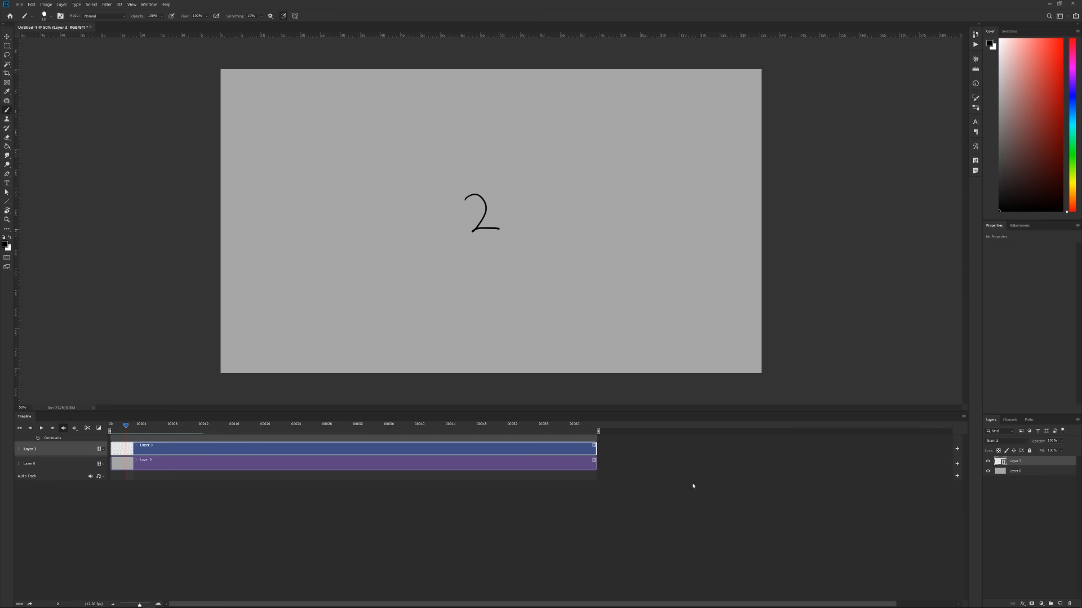
left_click(964, 416)
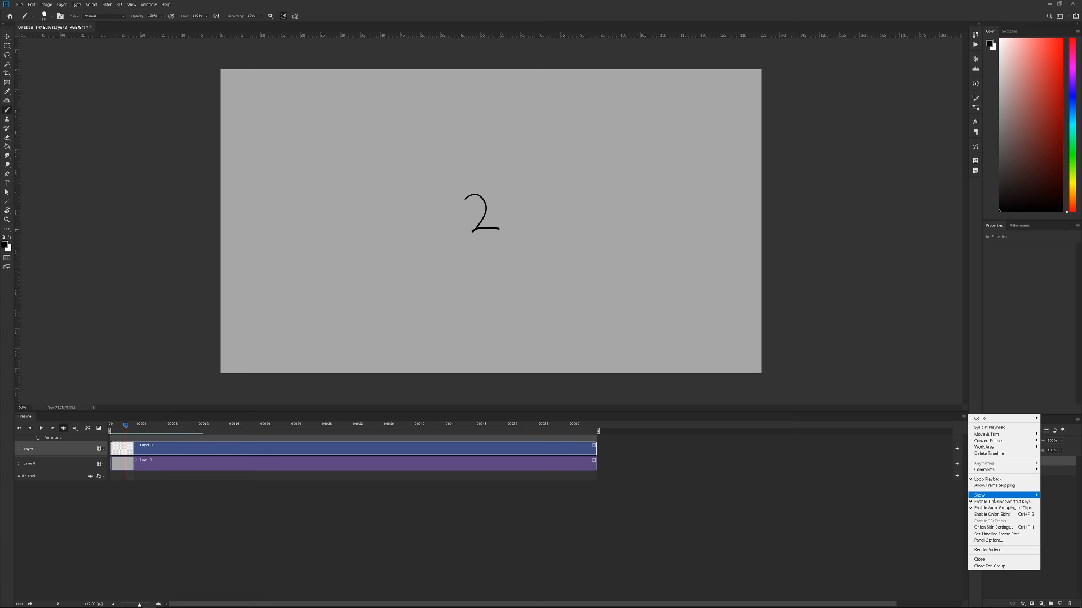
left_click(993, 514)
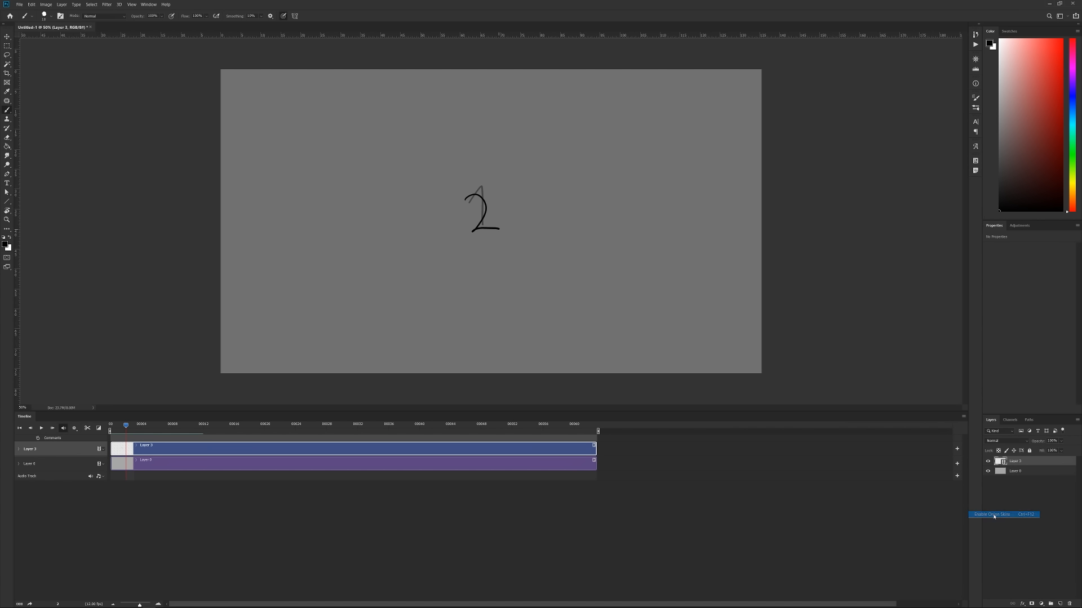
Step: Set the onion skin maximum and minimum opacity to 15%
left_click(963, 417)
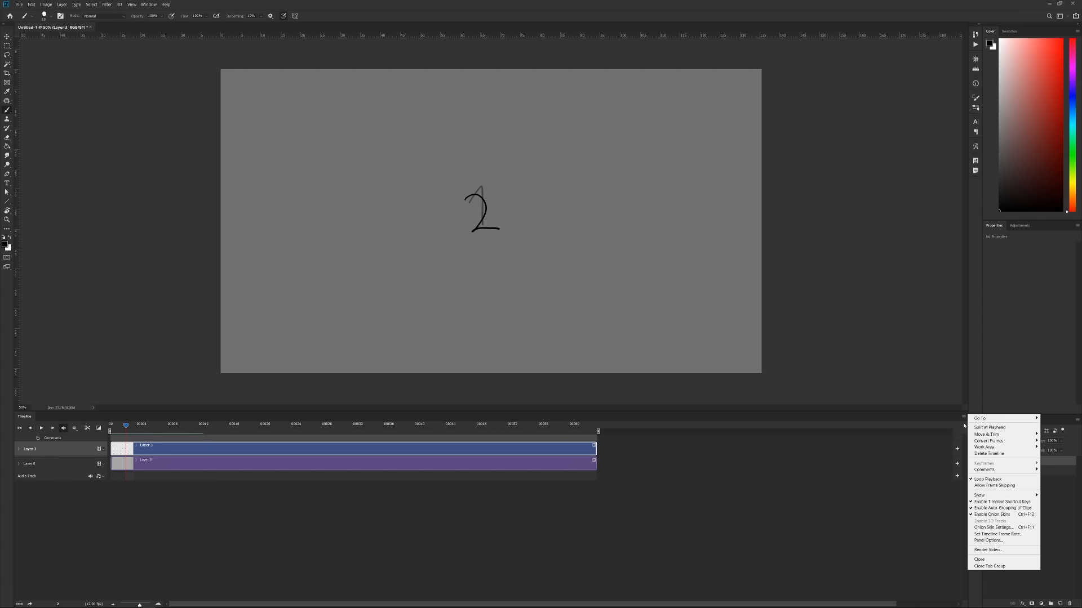
left_click(999, 530)
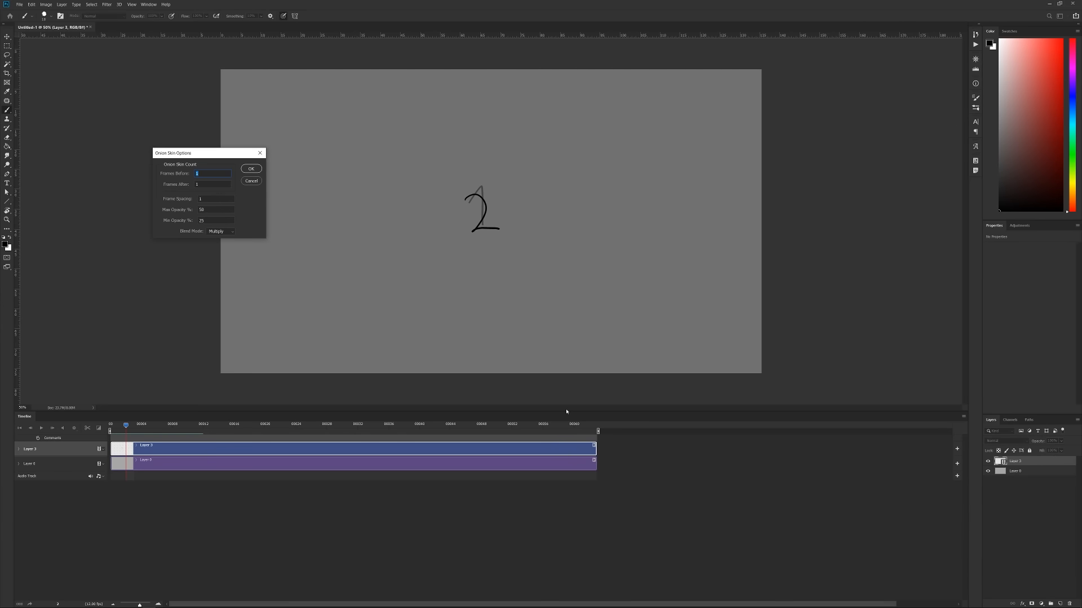
left_click_drag(202, 153, 171, 143)
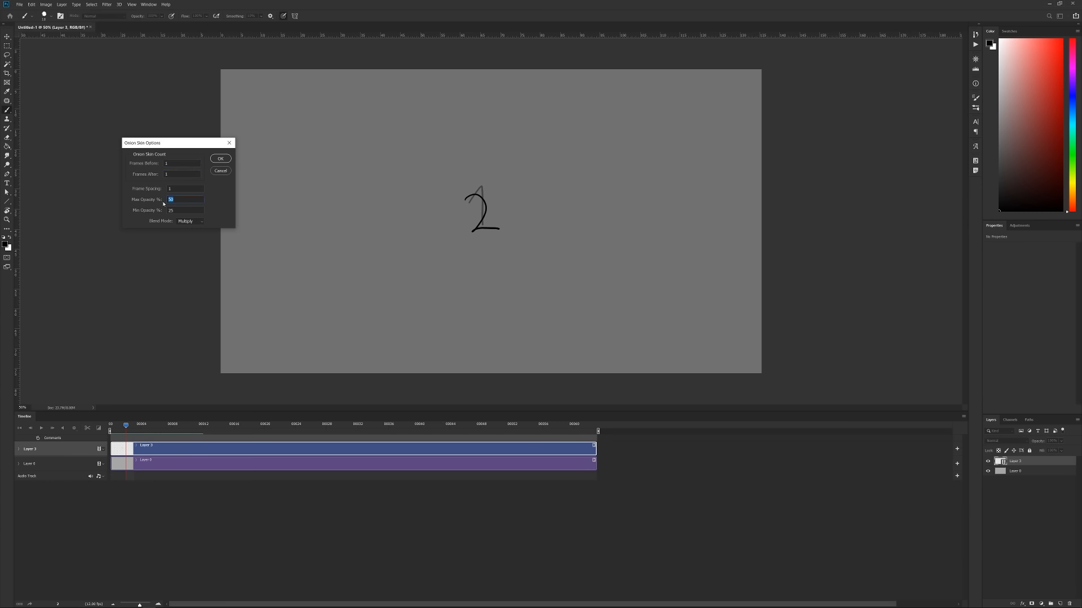
type("15")
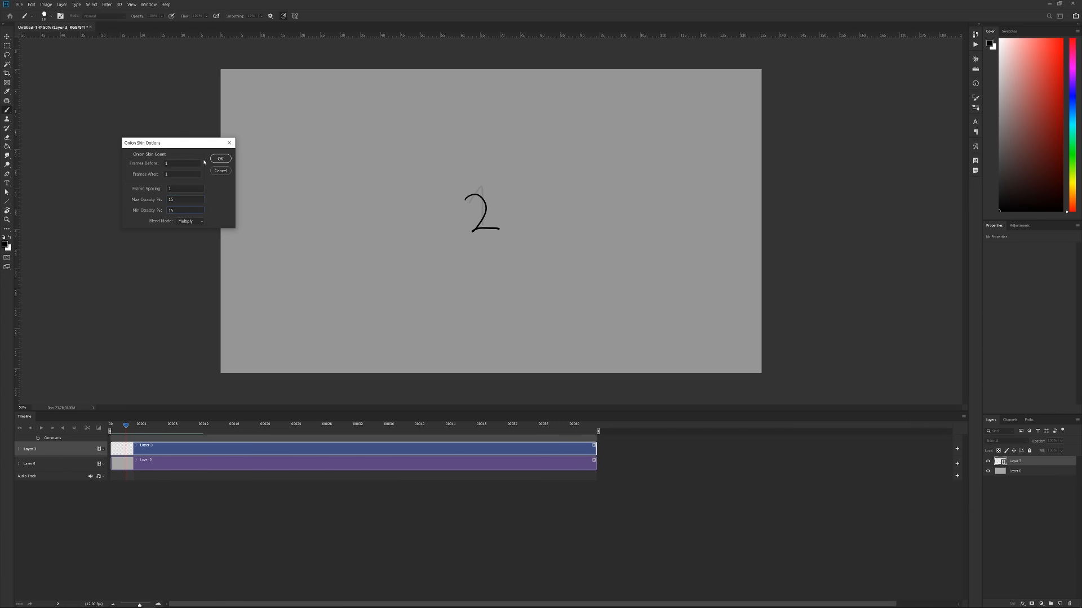
left_click(221, 160)
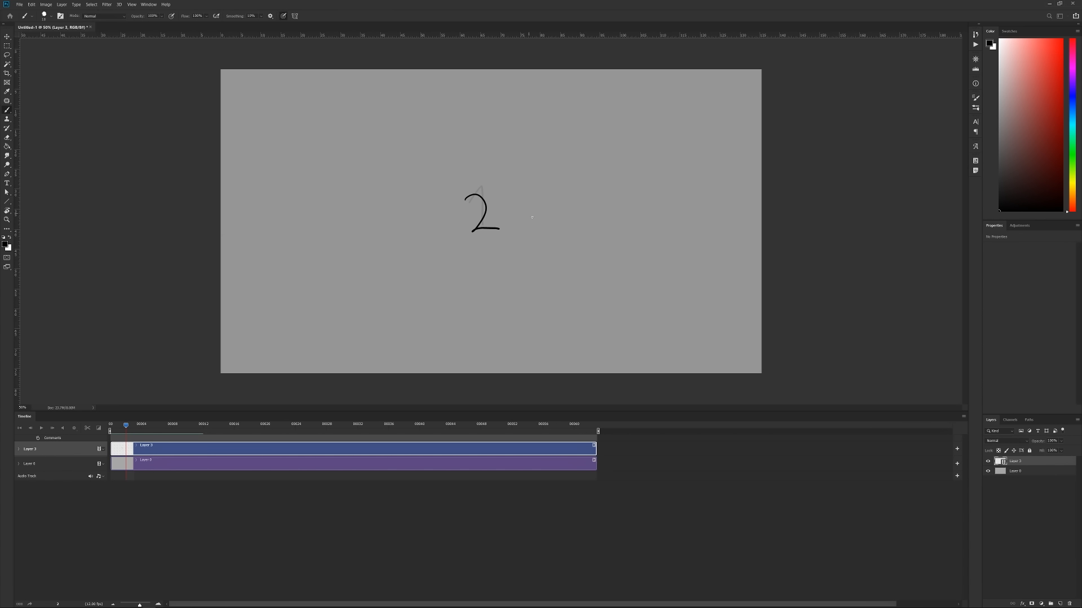
Step: Erase the hand-drawn marks from the video layer's first three frames, working back to the first frame
left_click_drag(125, 426, 125, 426)
key("e")
mouse_move(454, 205)
left_mouse_down()
mouse_move(482, 229)
mouse_move(476, 205)
mouse_move(497, 186)
left_mouse_up()
key("Left")
key("Left")
Step: Draw a small closed loop on the first frame and larger, changing freehand blobs on the next three frames with the Brush
key("b")
mouse_move(377, 269)
left_mouse_down()
mouse_move(390, 257)
mouse_move(394, 270)
mouse_move(378, 270)
left_mouse_up()
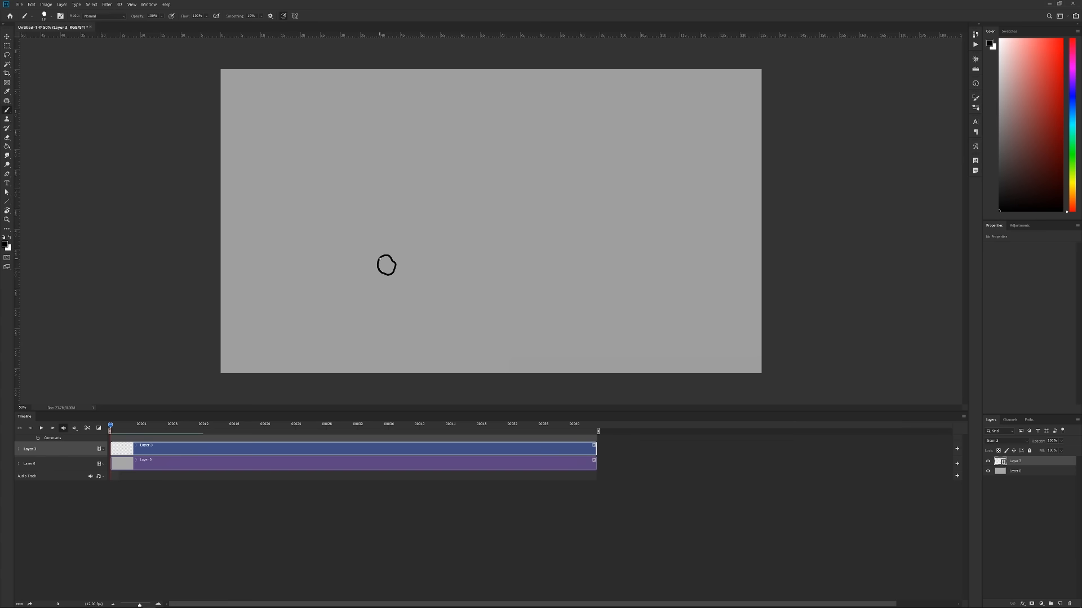
key("Right")
mouse_move(377, 246)
left_mouse_down()
mouse_move(400, 210)
mouse_move(439, 235)
left_mouse_up()
left_click_drag(410, 275, 379, 251)
key("Right")
mouse_move(406, 197)
left_mouse_down()
mouse_move(452, 196)
mouse_move(455, 224)
mouse_move(427, 238)
mouse_move(426, 227)
mouse_move(394, 228)
mouse_move(397, 207)
left_mouse_up()
key("Right")
mouse_move(445, 178)
left_mouse_down()
mouse_move(480, 191)
mouse_move(474, 216)
mouse_move(456, 220)
mouse_move(454, 196)
mouse_move(438, 188)
mouse_move(471, 169)
mouse_move(426, 182)
mouse_move(475, 160)
mouse_move(490, 175)
mouse_move(476, 210)
mouse_move(452, 171)
mouse_move(505, 171)
mouse_move(507, 197)
mouse_move(493, 202)
mouse_move(490, 165)
mouse_move(519, 200)
mouse_move(509, 200)
mouse_move(517, 179)
mouse_move(528, 213)
mouse_move(522, 202)
mouse_move(504, 240)
left_mouse_up()
Step: Continue the blob animation over the following frames until the shape is a tiny mark, and return to the first frame
key("Right")
key("Right")
key("Right")
key("Right")
key("Right")
key("Right")
key("Right")
key("Right")
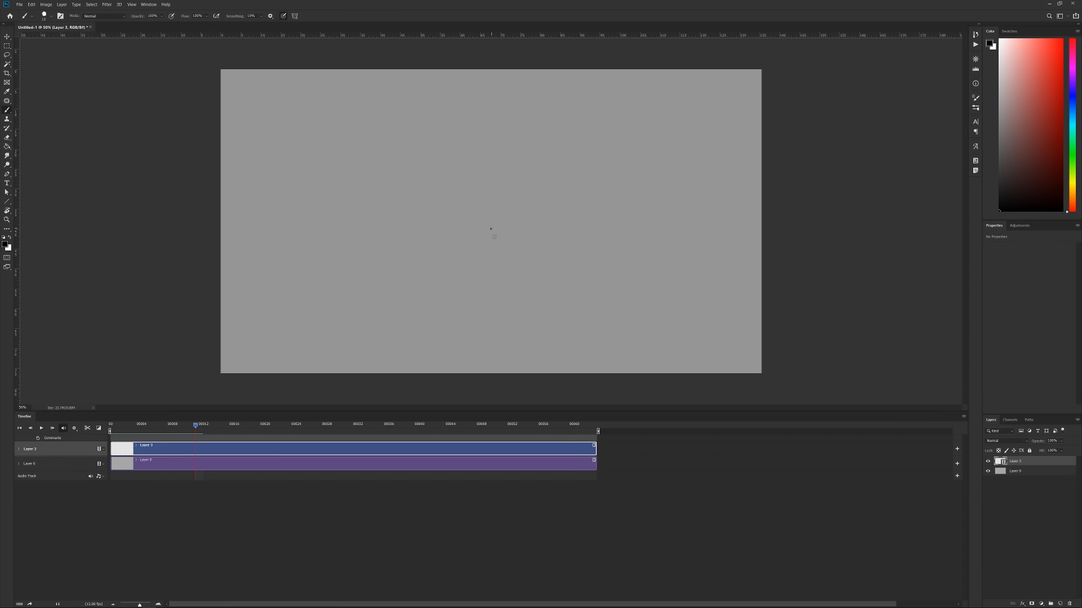
key("Right")
key("Home")
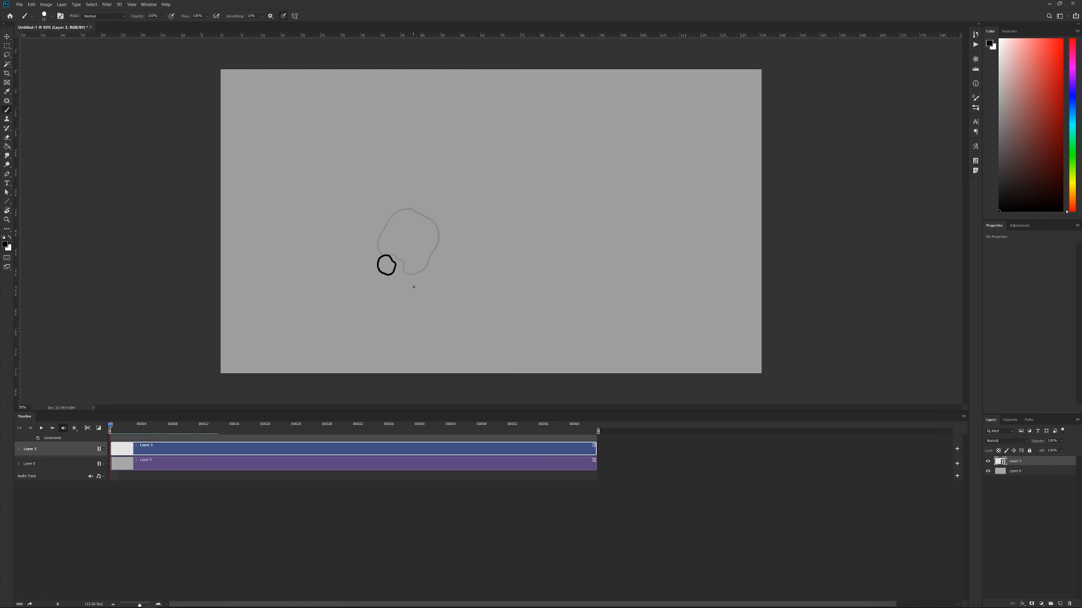
Step: Disable onion skins for the timeline
left_click(962, 418)
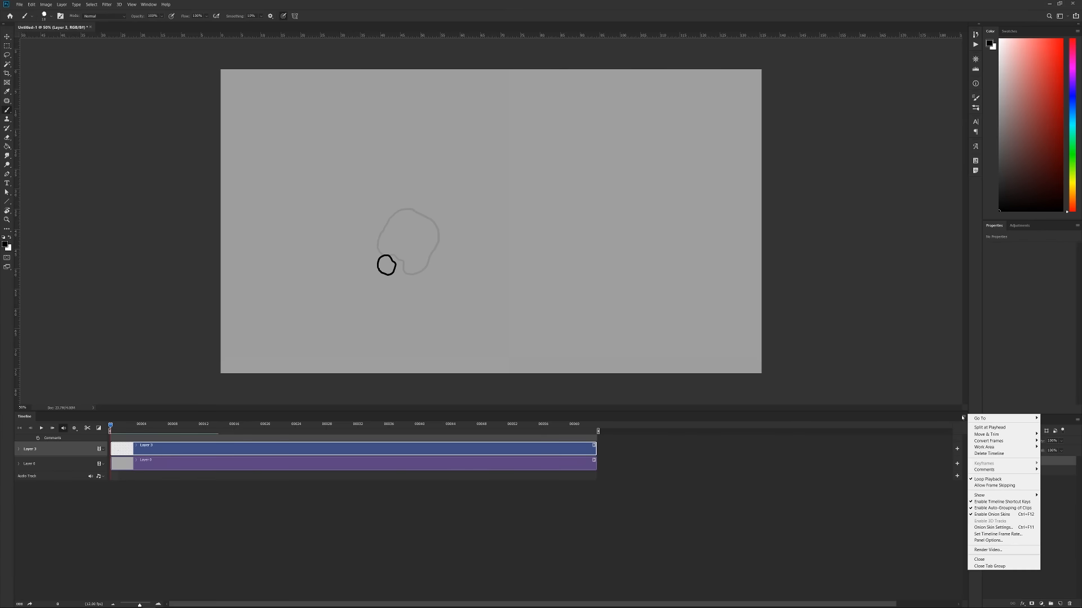
left_click(995, 515)
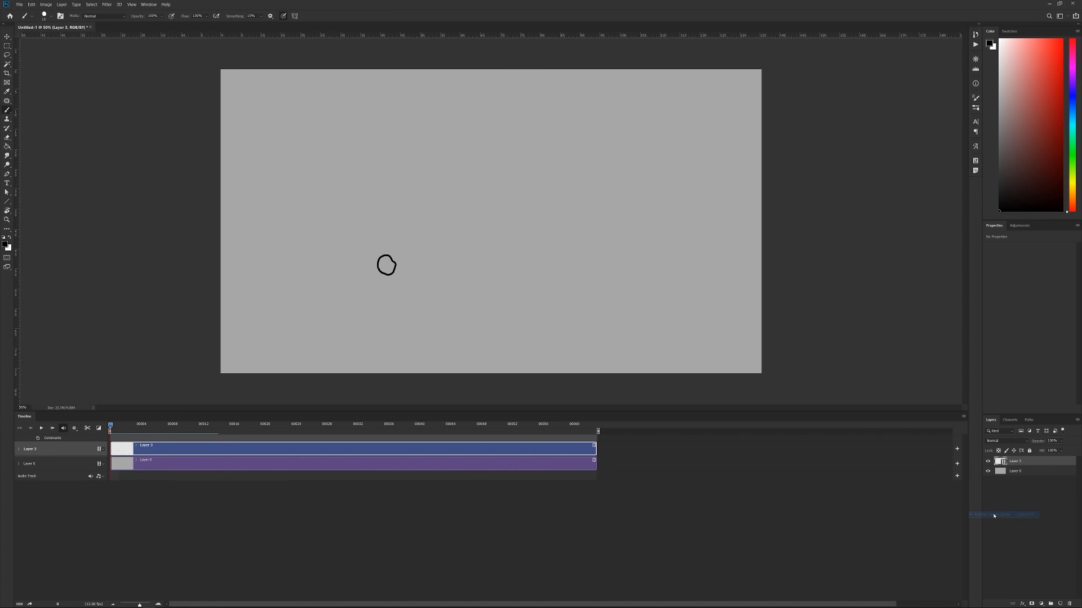
left_click(964, 419)
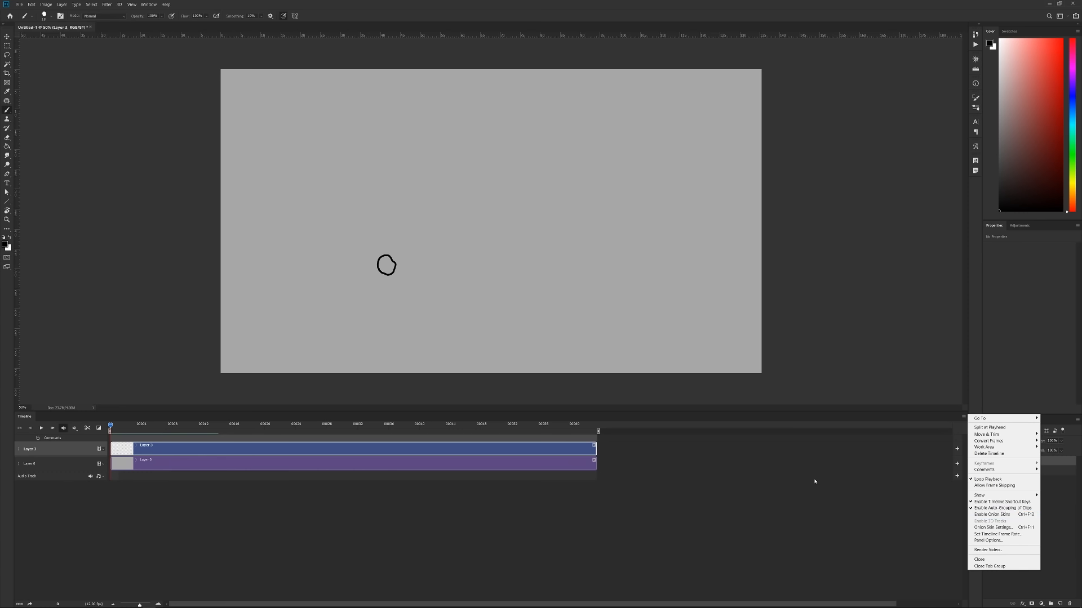
left_click(787, 478)
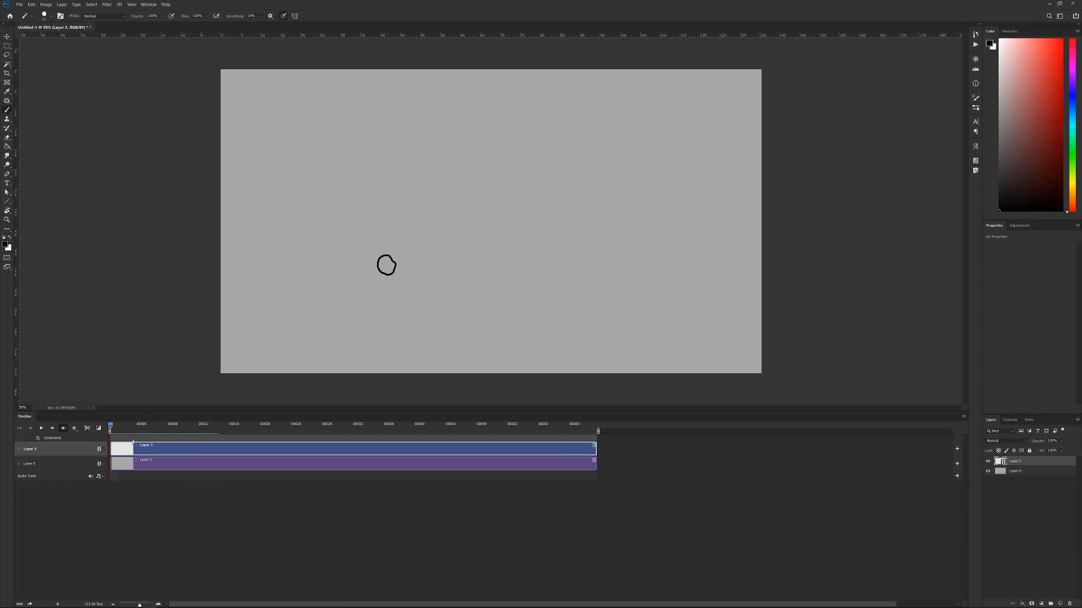
Step: Play back the blob animation, reselect the video layer and scrub to its fourth frame
key("space")
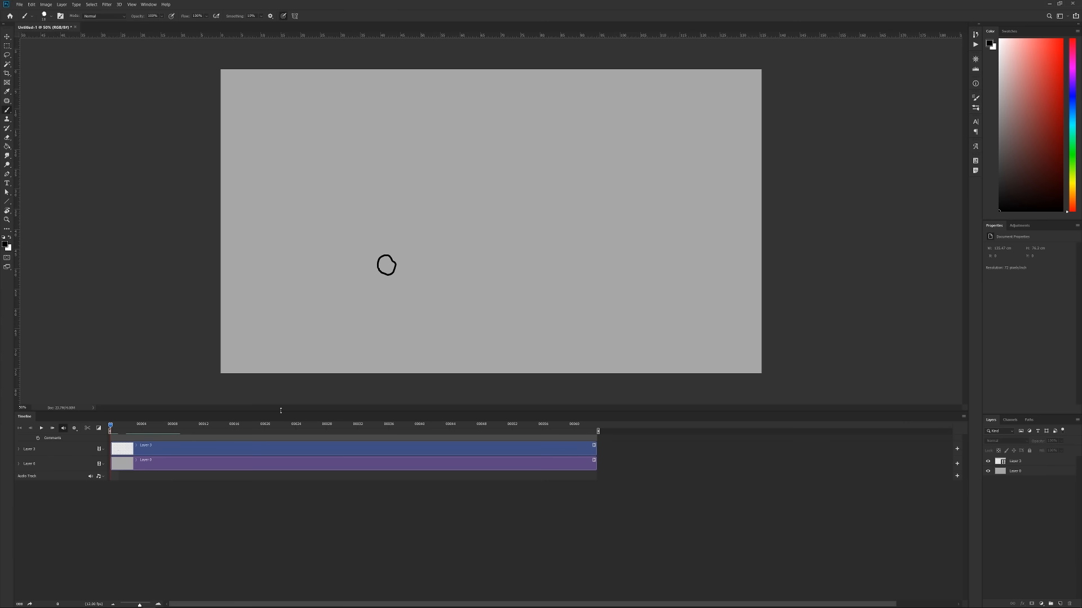
left_click(183, 455)
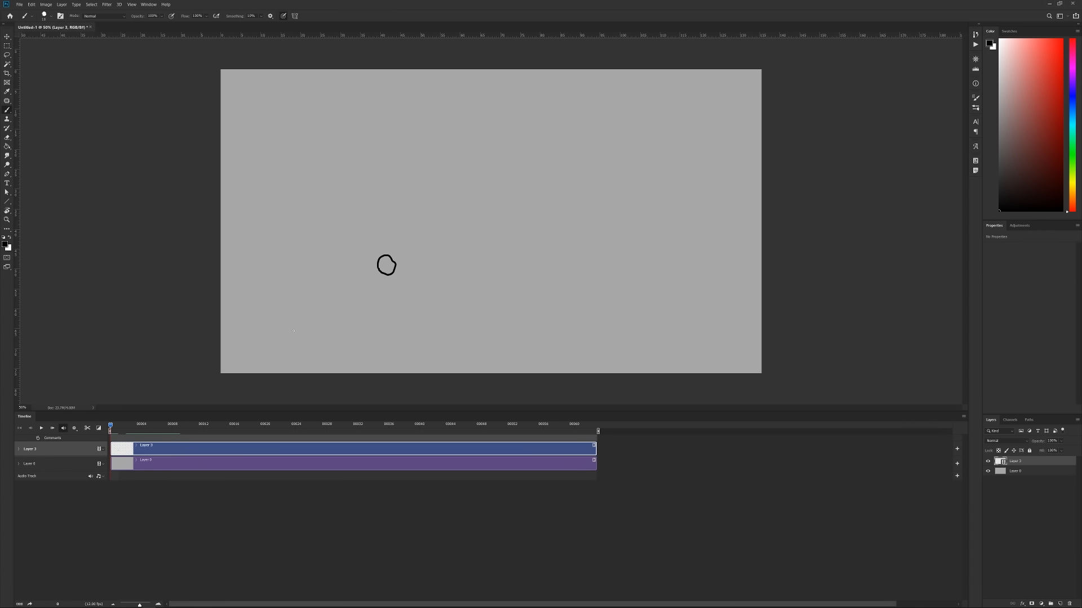
mouse_move(120, 432)
left_mouse_down()
mouse_move(143, 429)
mouse_move(135, 433)
left_mouse_up()
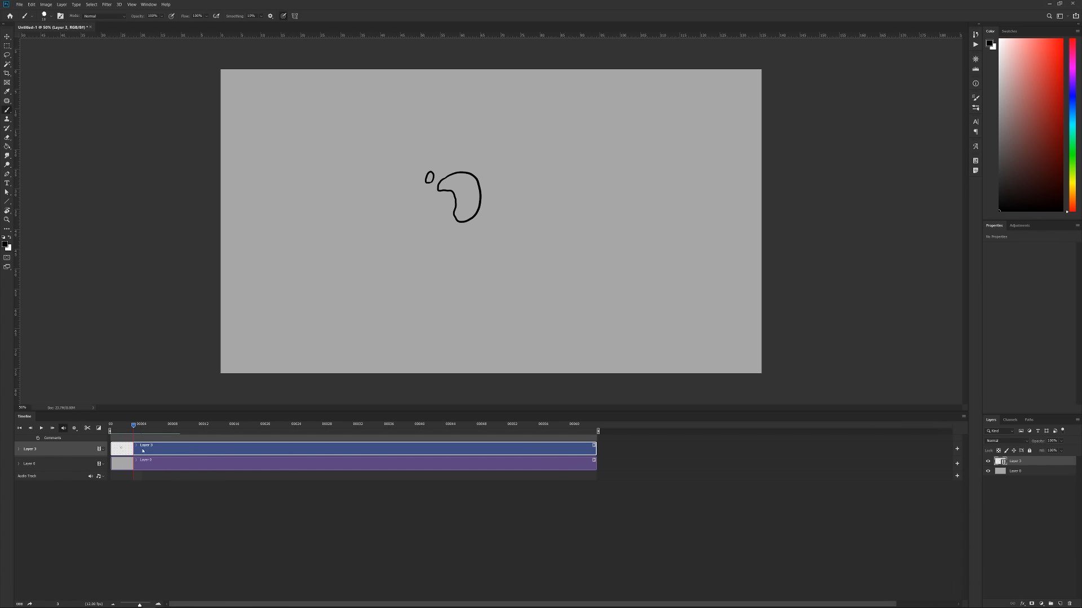
left_click_drag(132, 428, 133, 427)
Step: Check the video layer's frame rate in the Interpret Footage settings and cancel without changes
left_click(62, 4)
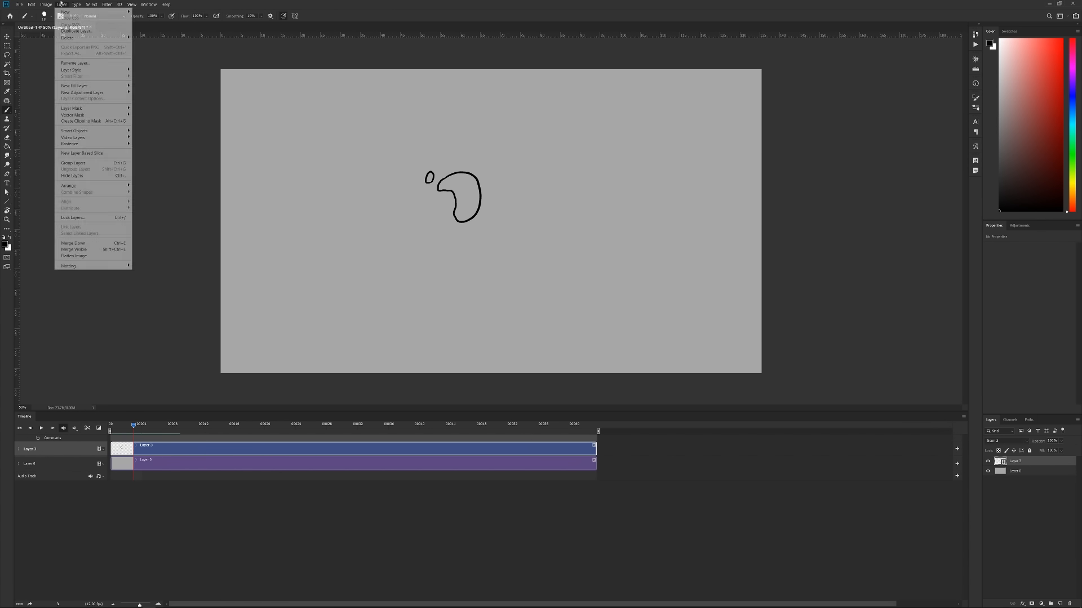
mouse_move(93, 140)
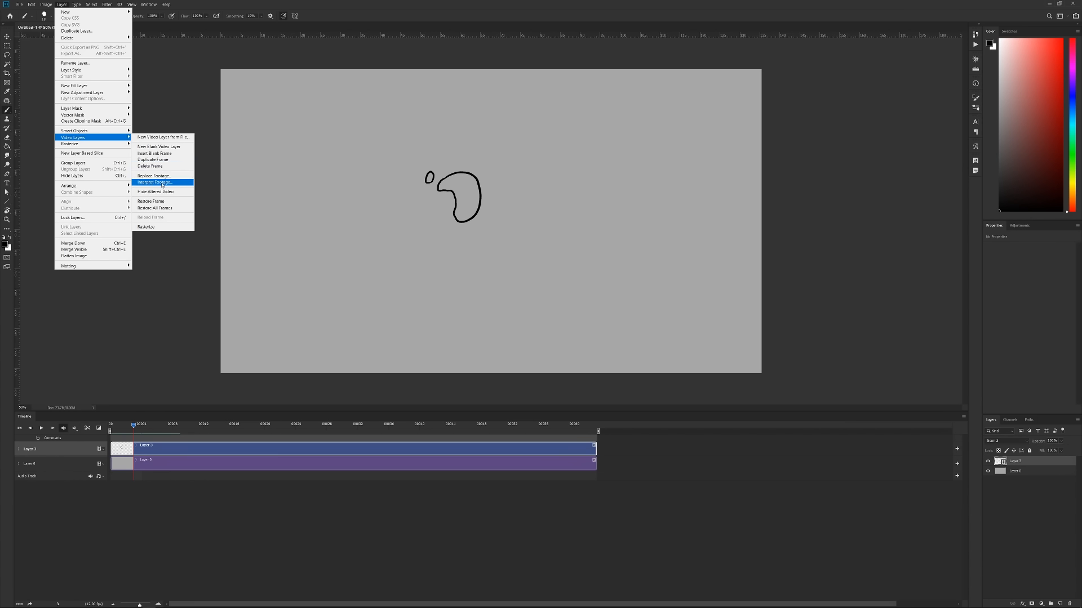
left_click(153, 184)
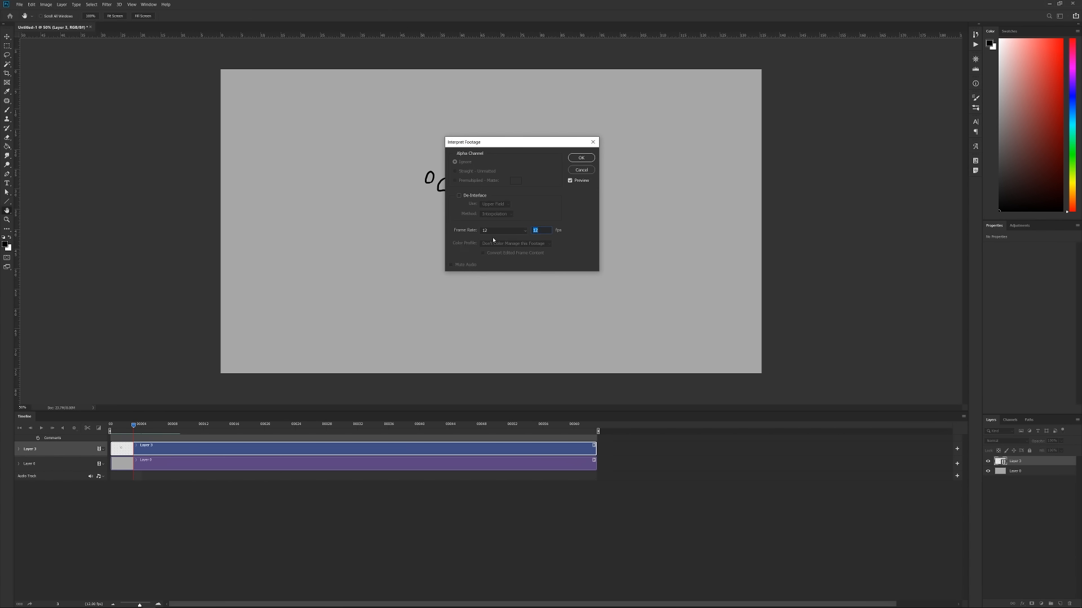
left_click(546, 231)
left_click(964, 417)
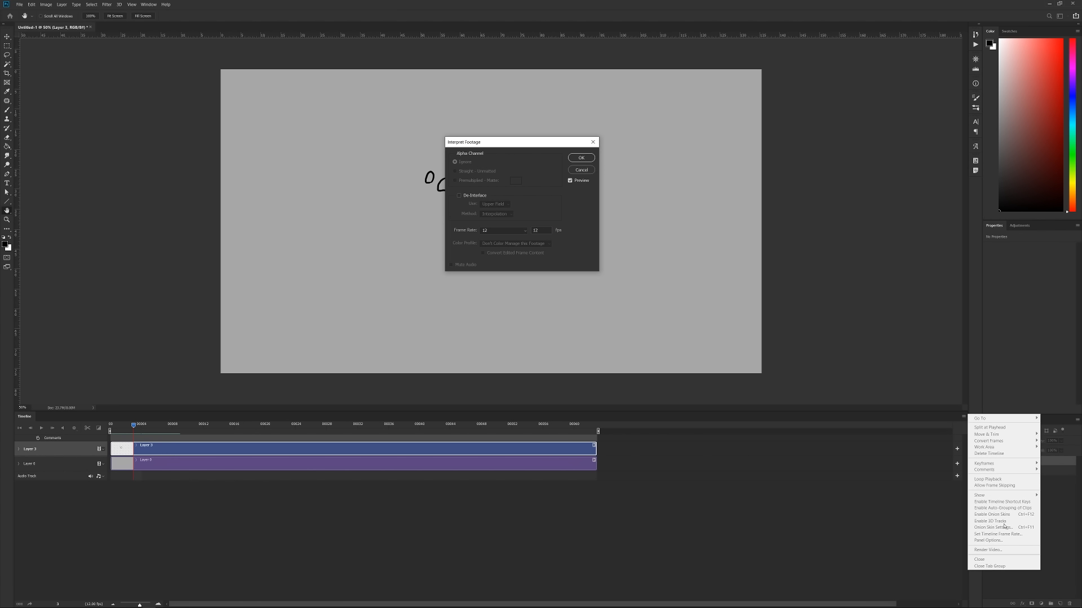
left_click(582, 232)
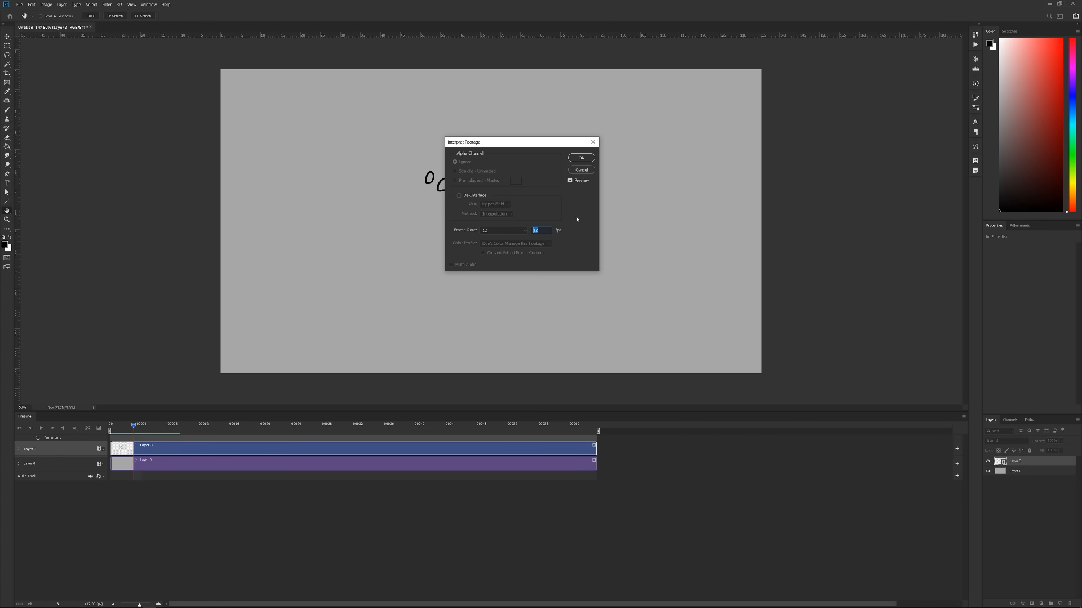
left_click(581, 170)
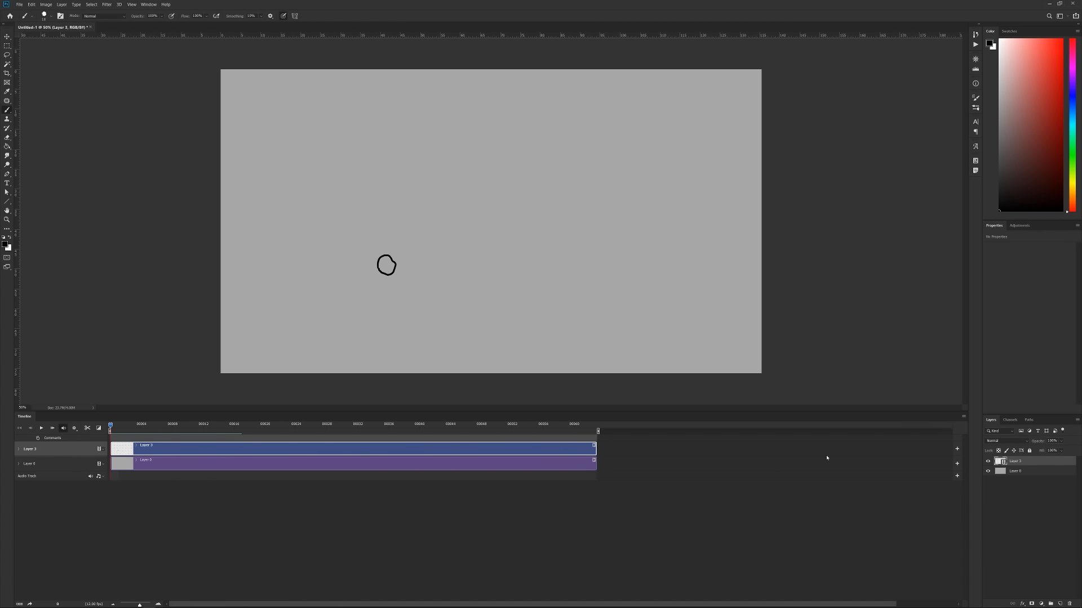
Step: Check the timeline's frame rate setting and close it without changes
left_click(964, 418)
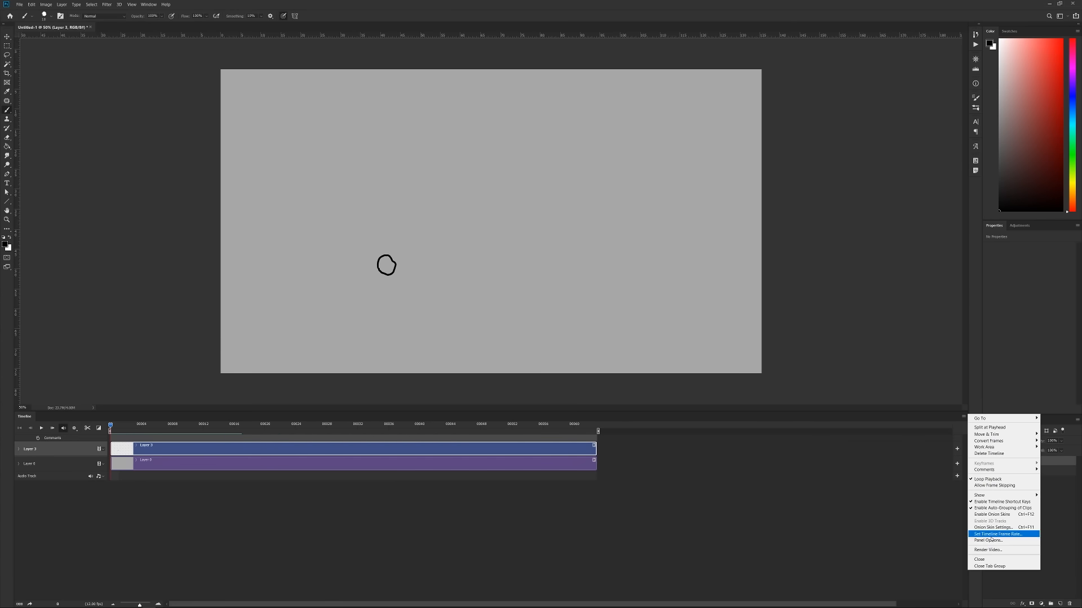
left_click(992, 536)
left_click(345, 130)
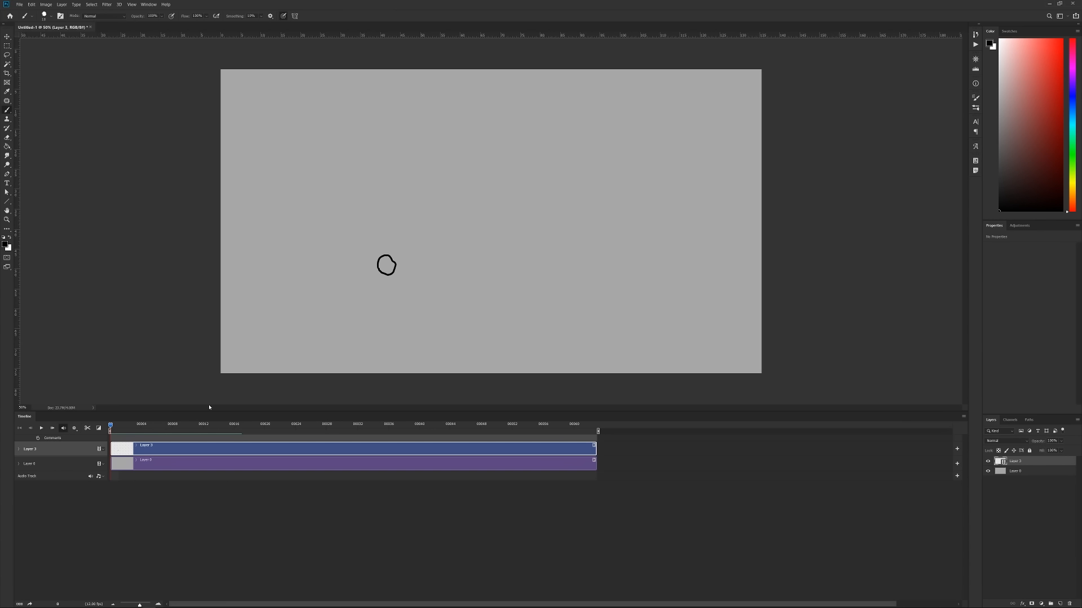
Step: Move the video layer's clip about 7 frames later in the timeline
left_click_drag(140, 449, 194, 449)
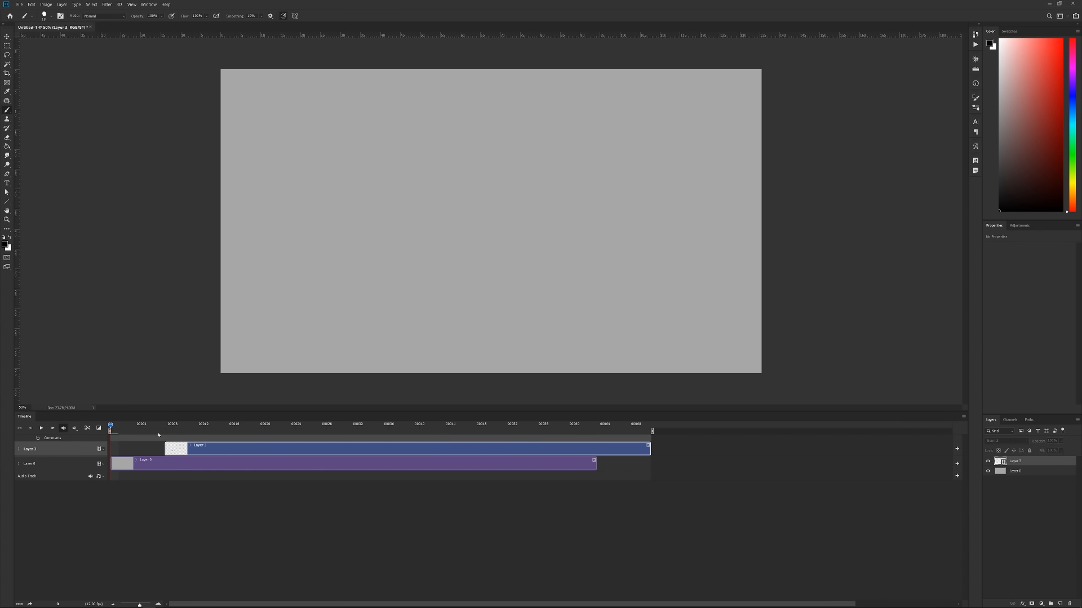